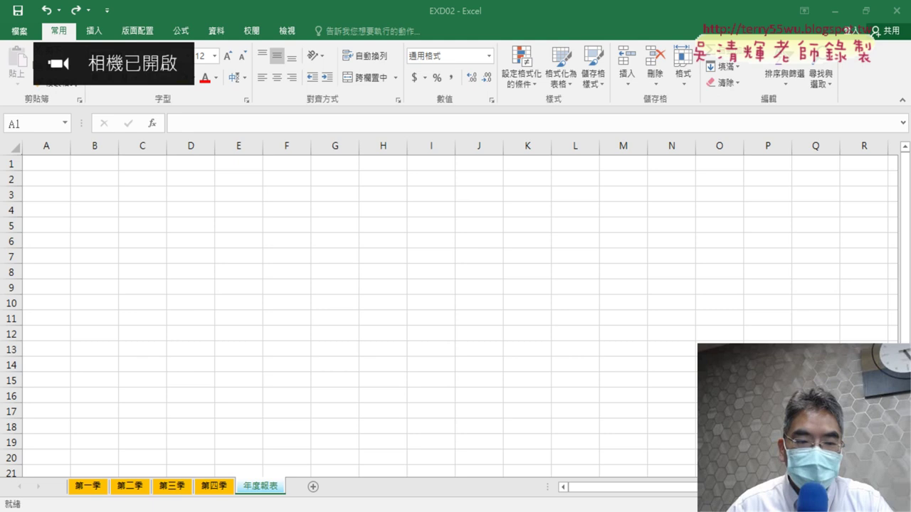
# Inspect the average formula in the 第一季 sheet's total cell B11
pyautogui.moveTo(47, 163); pyautogui.dragTo(190, 318)
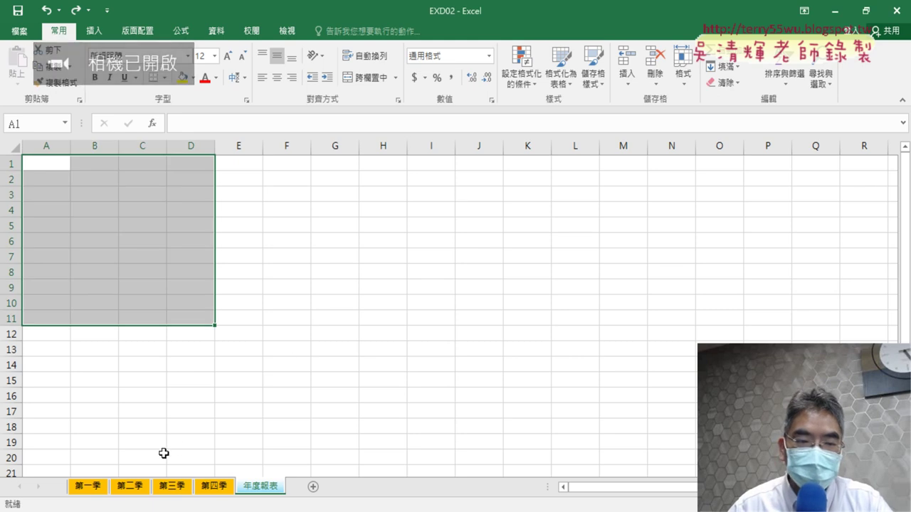
pyautogui.click(89, 488)
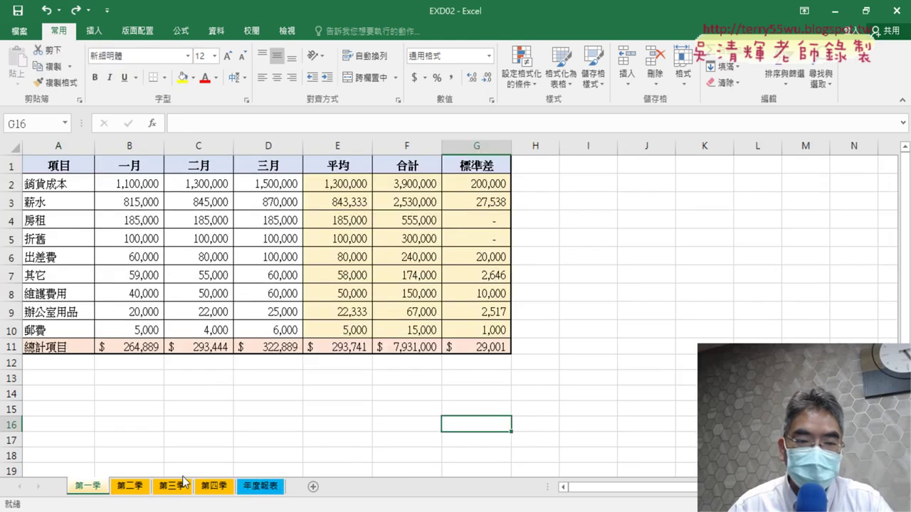
pyautogui.click(146, 345)
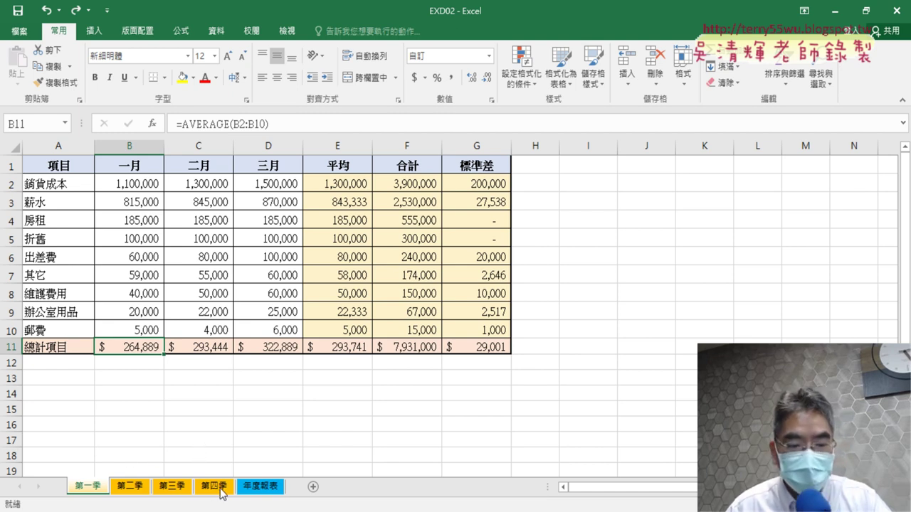
# Across the grouped 第一季–第四季 sheets, replace B11:D11 averages with =SUM(B2:B10) totals
pyautogui.keyDown('shift'); pyautogui.click(225, 487); pyautogui.keyUp('shift')
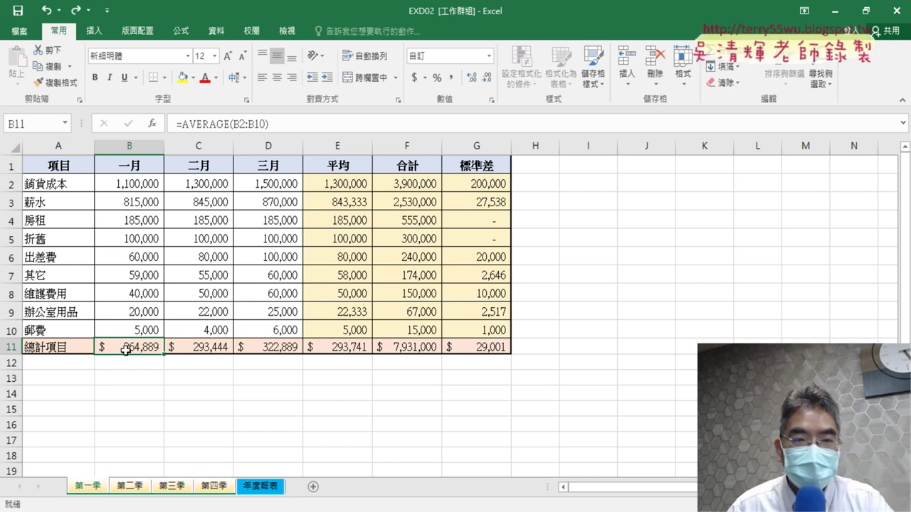
pyautogui.moveTo(125, 348); pyautogui.dragTo(269, 348)
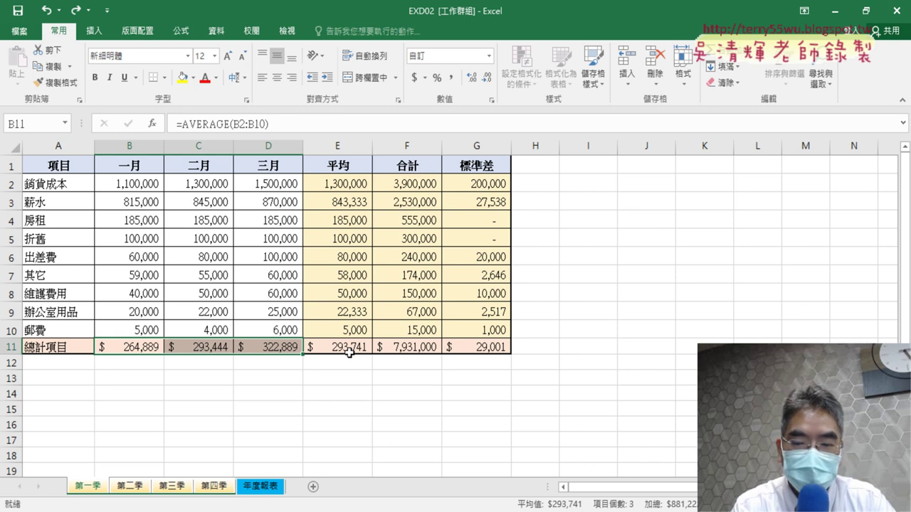
pyautogui.press('Delete')
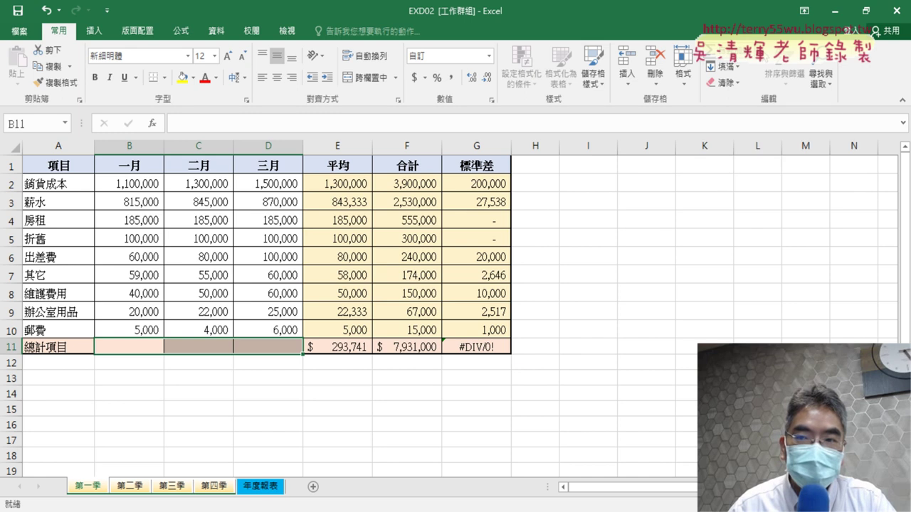
pyautogui.click(733, 57)
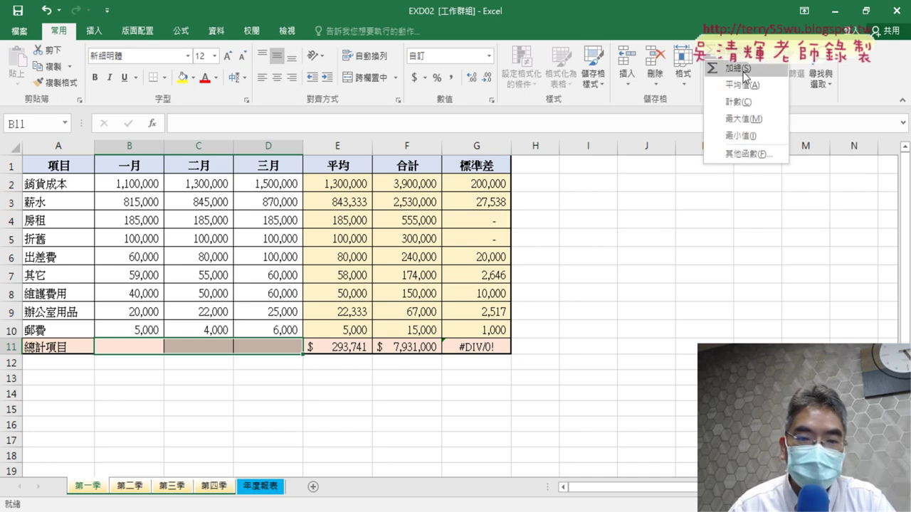
pyautogui.click(740, 69)
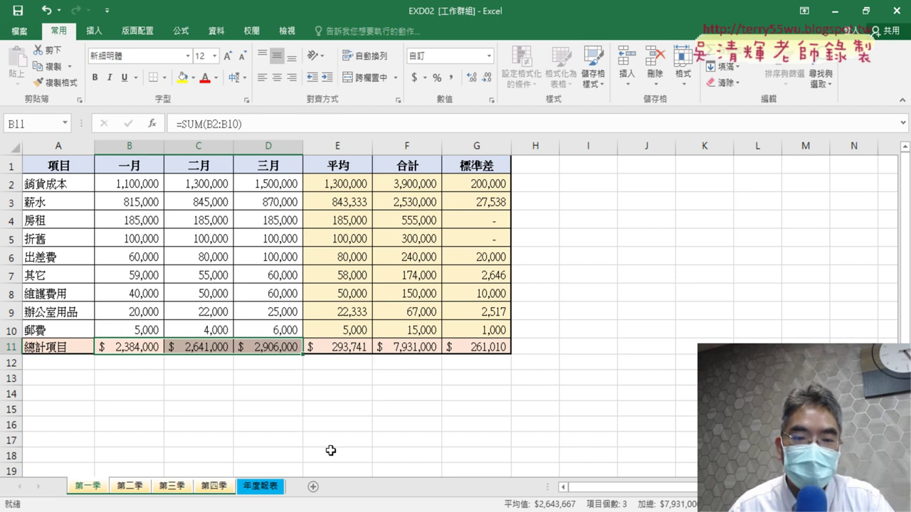
# Scroll the exam PDF to page 12's G11 STDEV.S/ROUND requirement and result table
pyautogui.hotkey('alt', 'Tab')
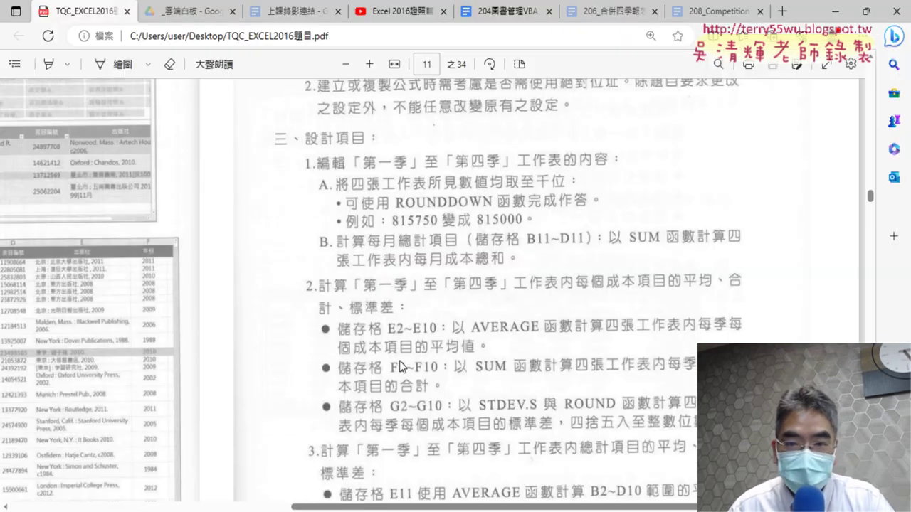
pyautogui.scroll(2, 455, 271)
pyautogui.scroll(-1, 454, 271)
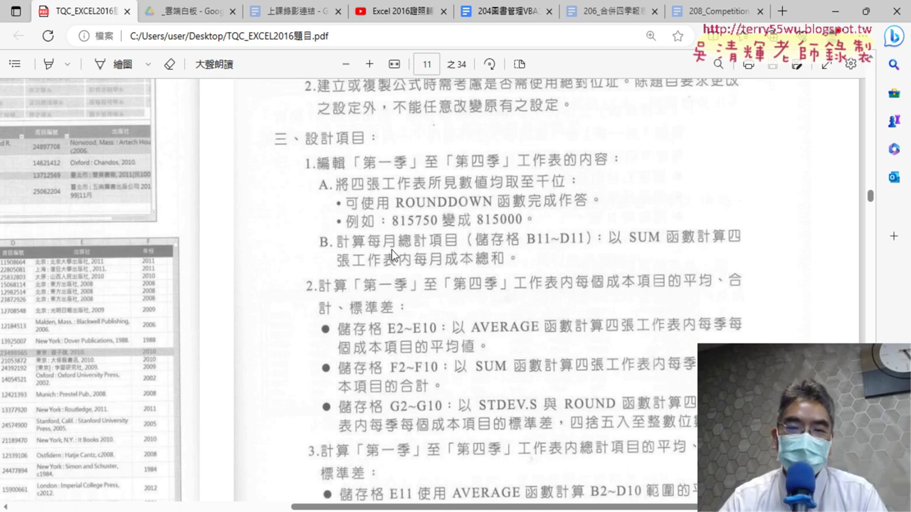
pyautogui.scroll(-3, 438, 267)
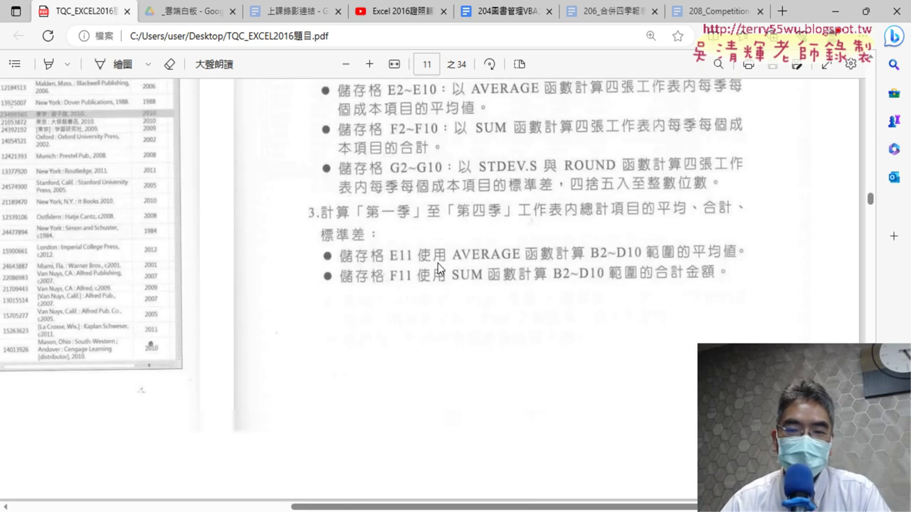
pyautogui.scroll(-1, 437, 267)
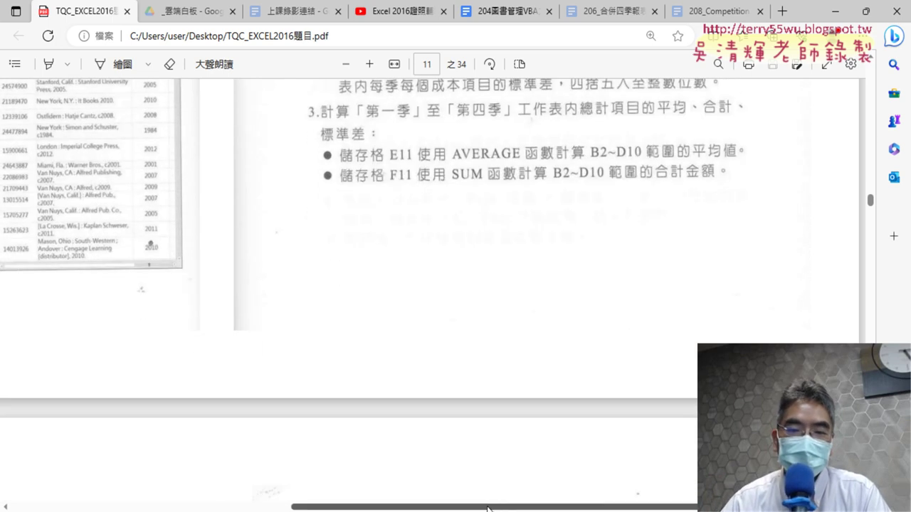
pyautogui.moveTo(488, 508); pyautogui.dragTo(170, 498)
pyautogui.scroll(-2, 379, 299)
# Scroll to item 4: auto-update links, top/left labels, delete column B, width 11.25
pyautogui.scroll(-2, 380, 297)
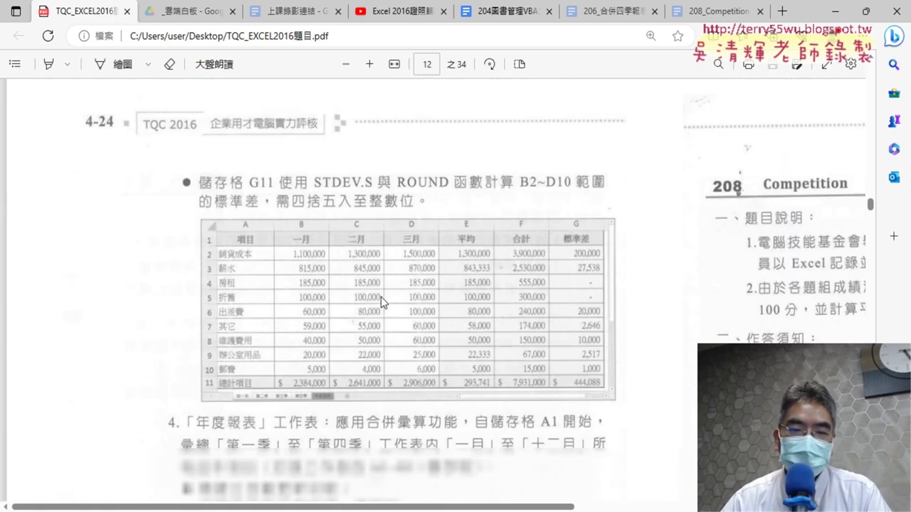
pyautogui.scroll(-2, 380, 296)
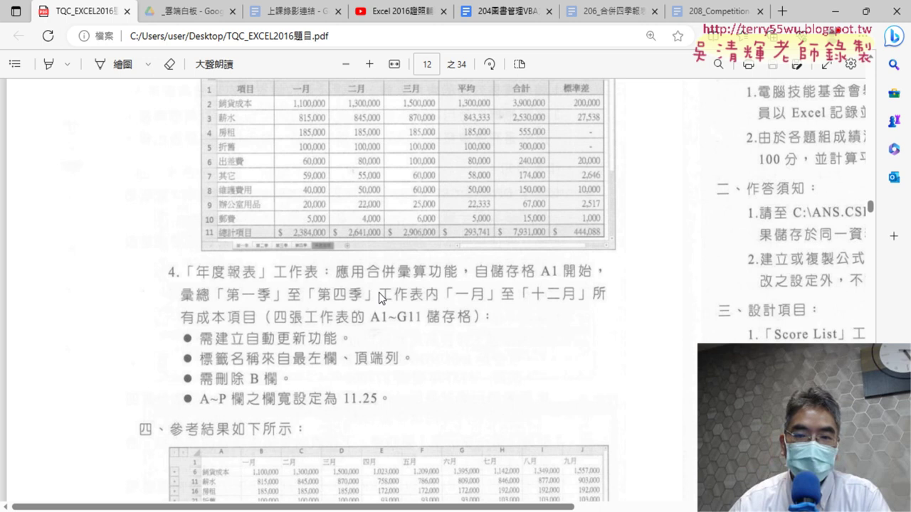
pyautogui.scroll(-3, 484, 258)
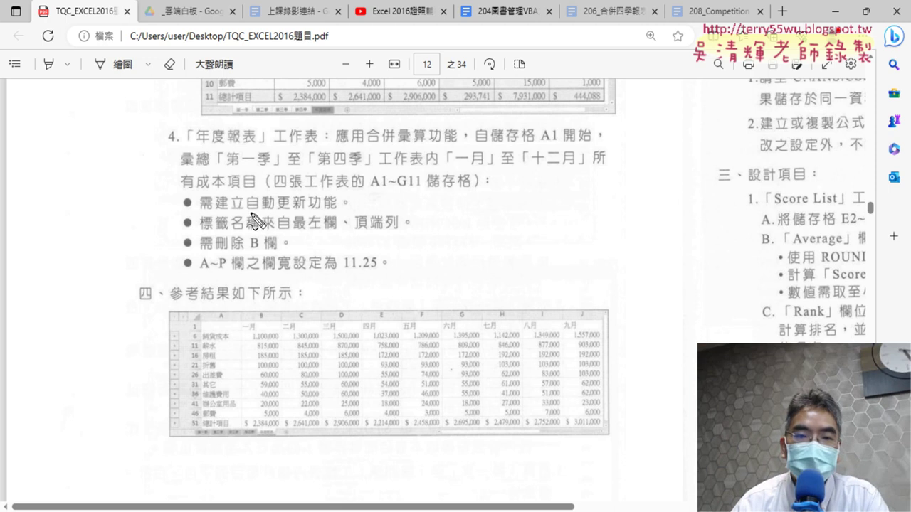
# Underline 自動更新, 標籤名, 最左欄 and 頂端 in red ink, erase it, return to Excel
pyautogui.moveTo(247, 211); pyautogui.dragTo(301, 210)
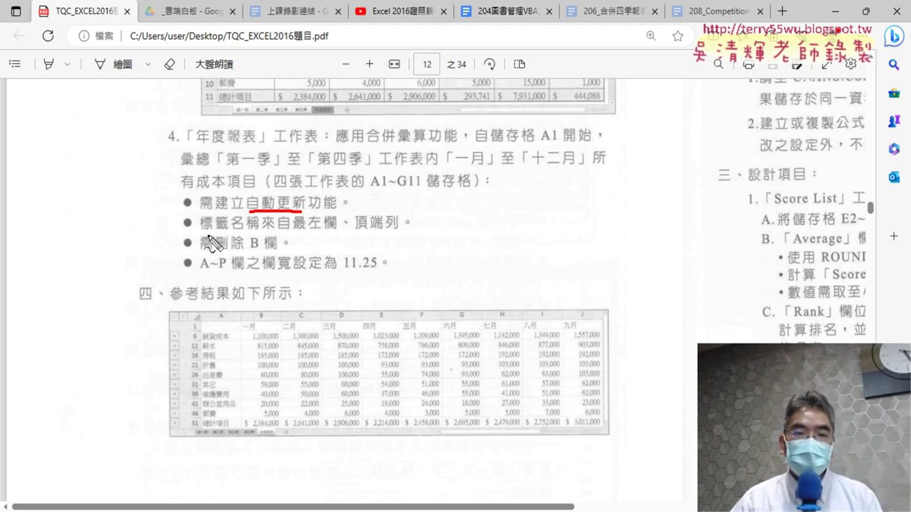
pyautogui.moveTo(207, 232); pyautogui.dragTo(255, 233)
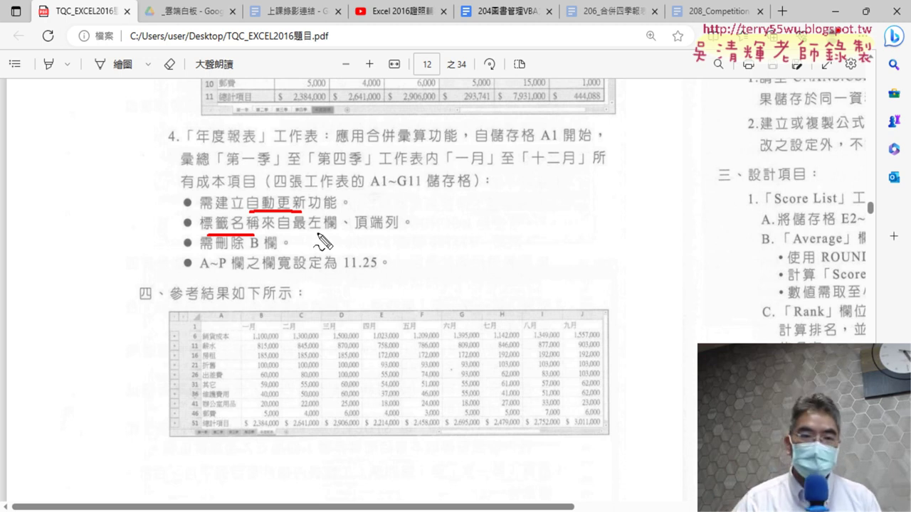
pyautogui.moveTo(305, 232); pyautogui.dragTo(400, 232)
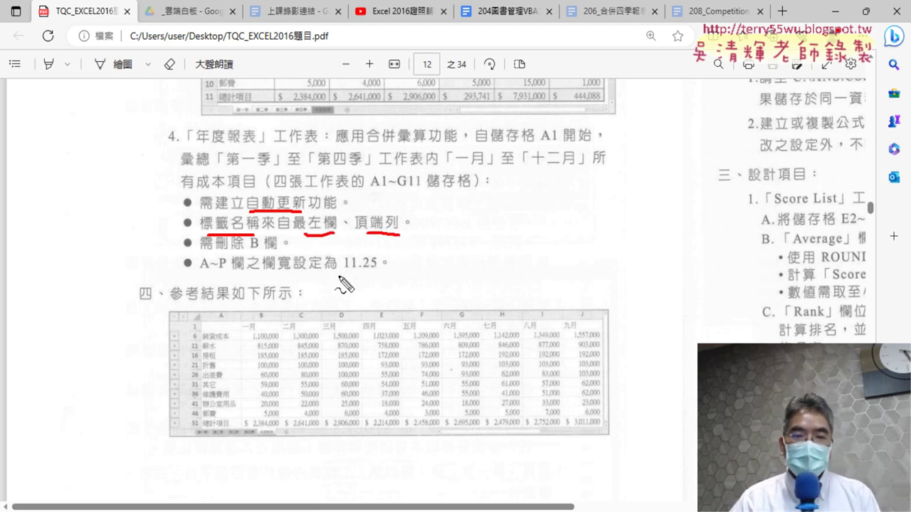
pyautogui.press('Escape')
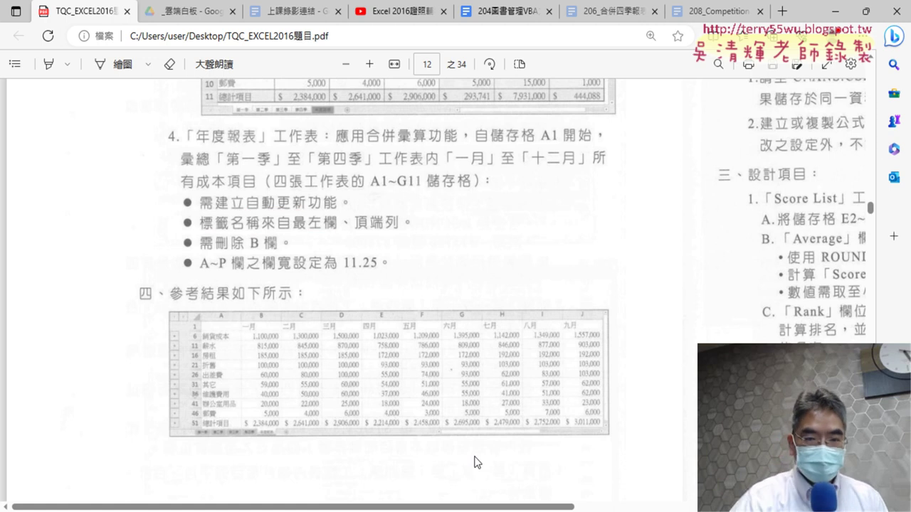
pyautogui.hotkey('alt', 'Tab')
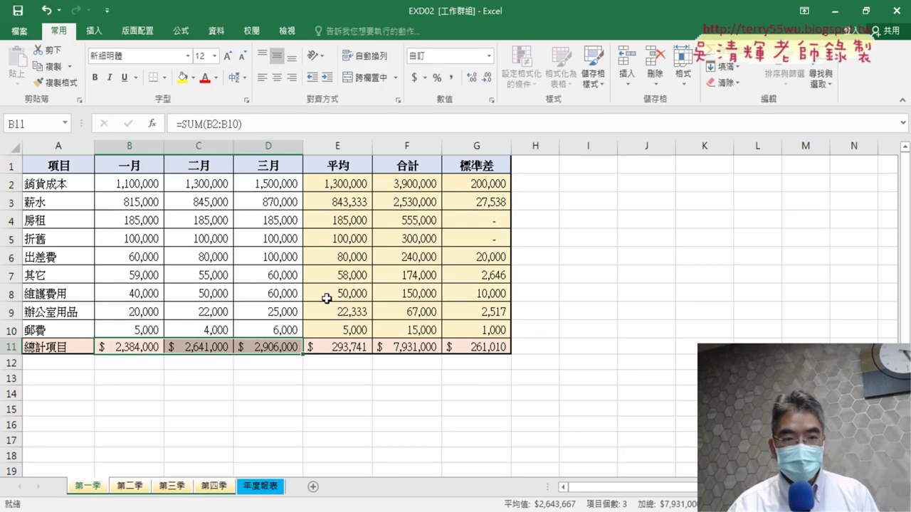
# Ungroup the quarterly sheets by switching to 年度報表, and select cell A1 there
pyautogui.click(100, 213)
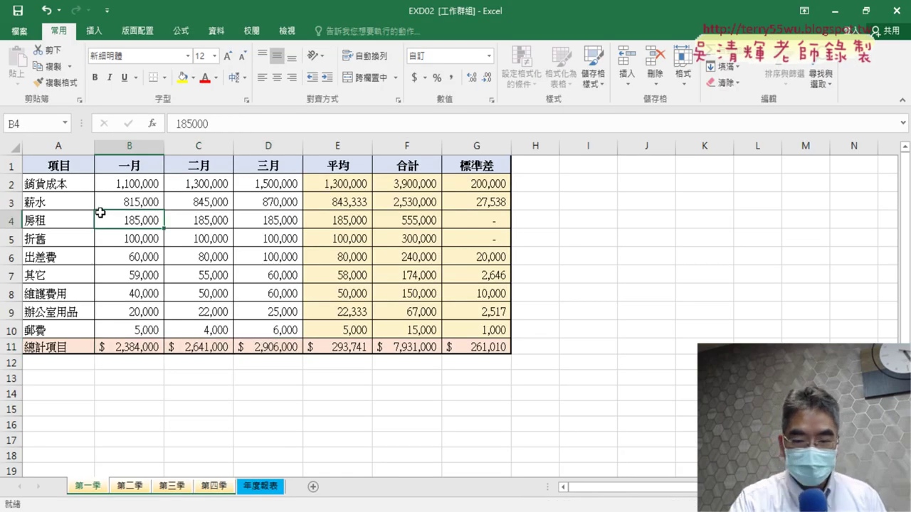
pyautogui.click(263, 489)
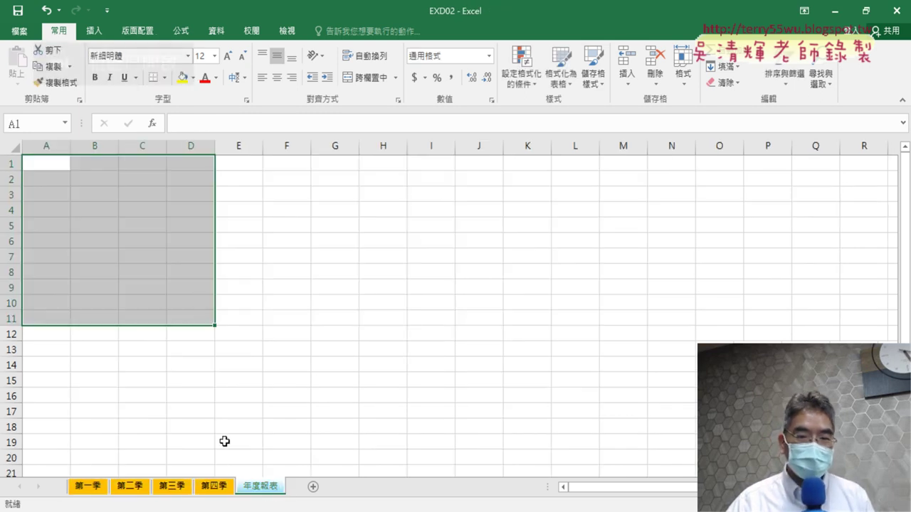
pyautogui.click(292, 501)
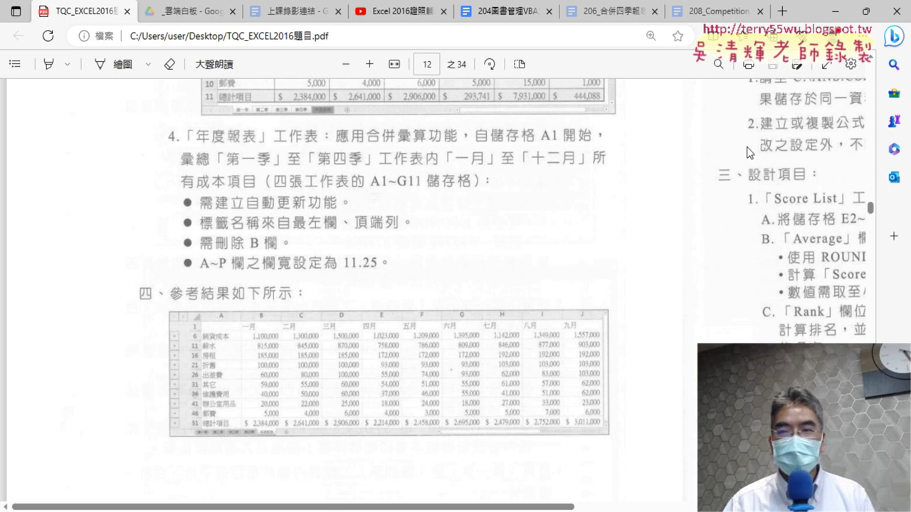
pyautogui.click(835, 11)
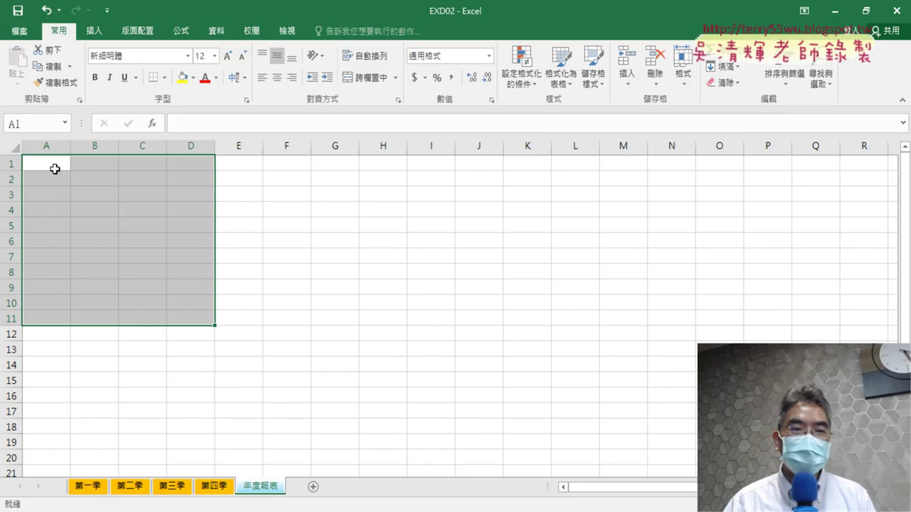
pyautogui.click(55, 168)
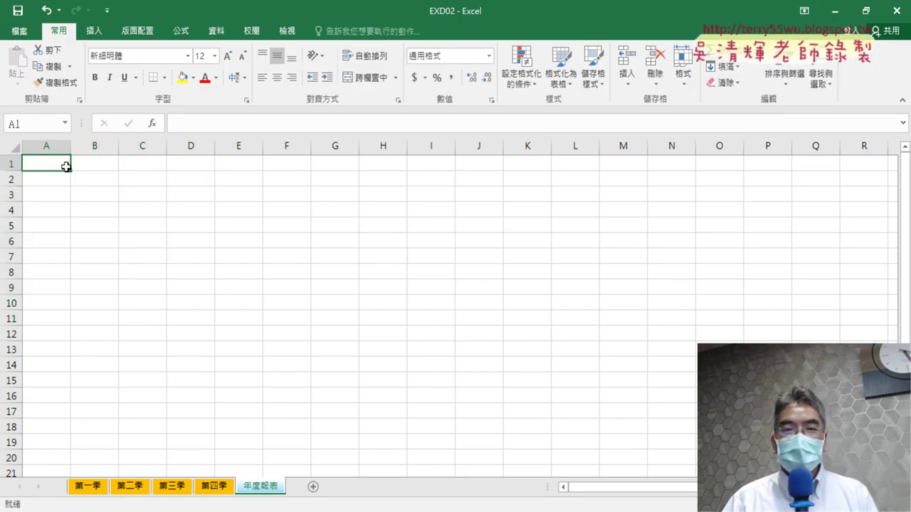
# Open the Data tab's Consolidate dialog for the 年度報表 sheet
pyautogui.click(220, 32)
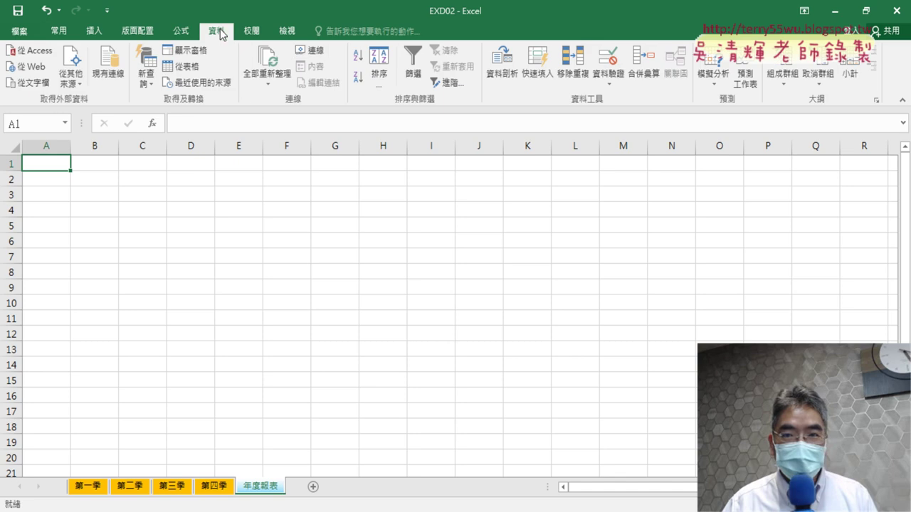
pyautogui.click(651, 74)
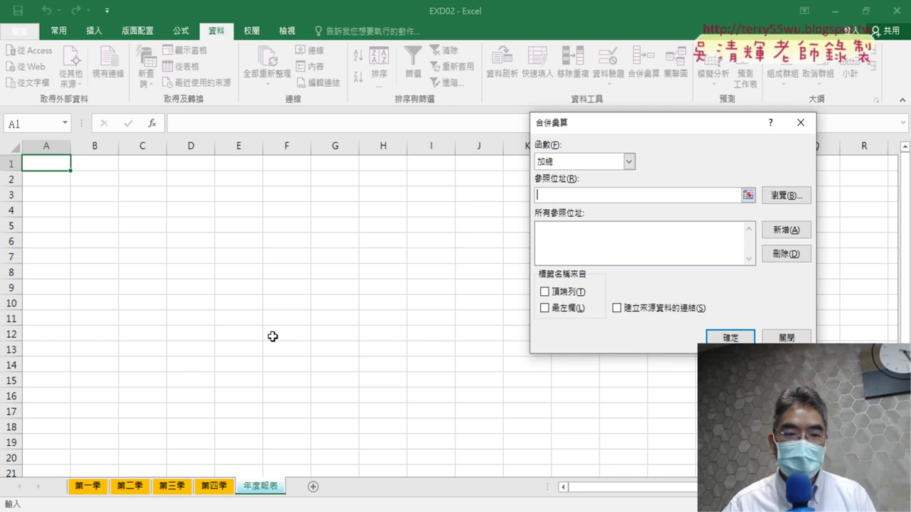
pyautogui.click(89, 487)
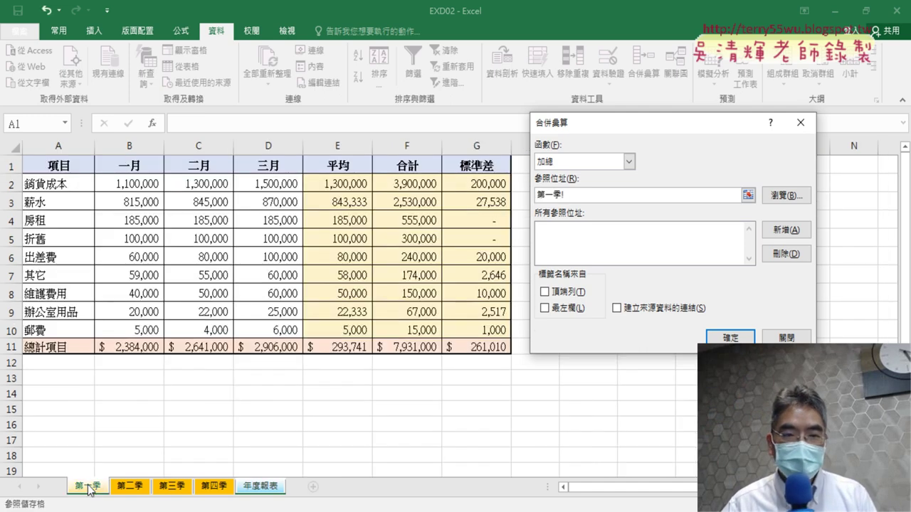
pyautogui.hotkey('alt', 'Tab')
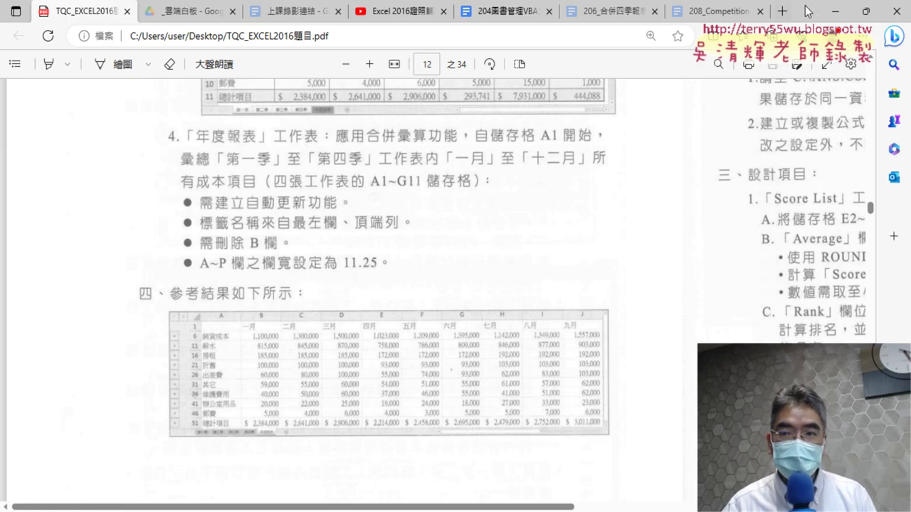
pyautogui.click(835, 12)
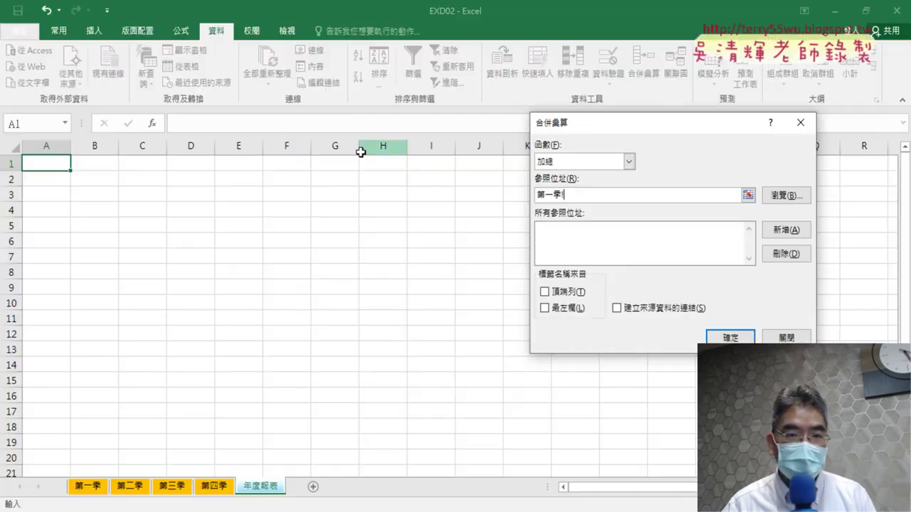
# Clear the mistaken reference text and set the reference to 第一季!$A$1:$G$11
pyautogui.click(87, 490)
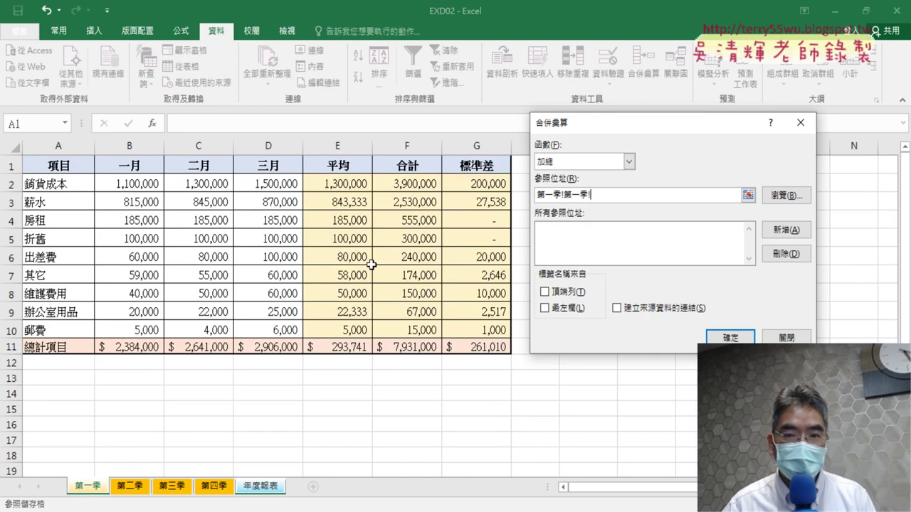
pyautogui.moveTo(598, 195); pyautogui.dragTo(536, 194)
pyautogui.press('BackSpace')
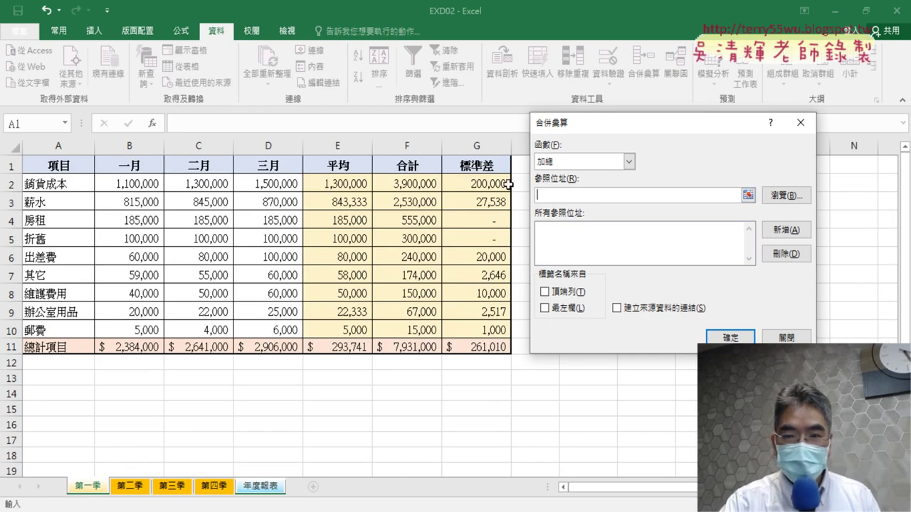
pyautogui.click(262, 489)
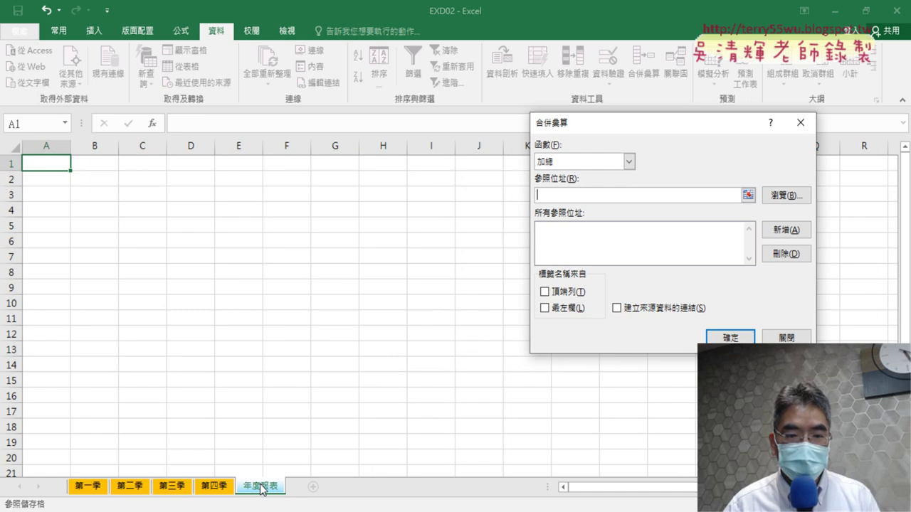
pyautogui.click(578, 193)
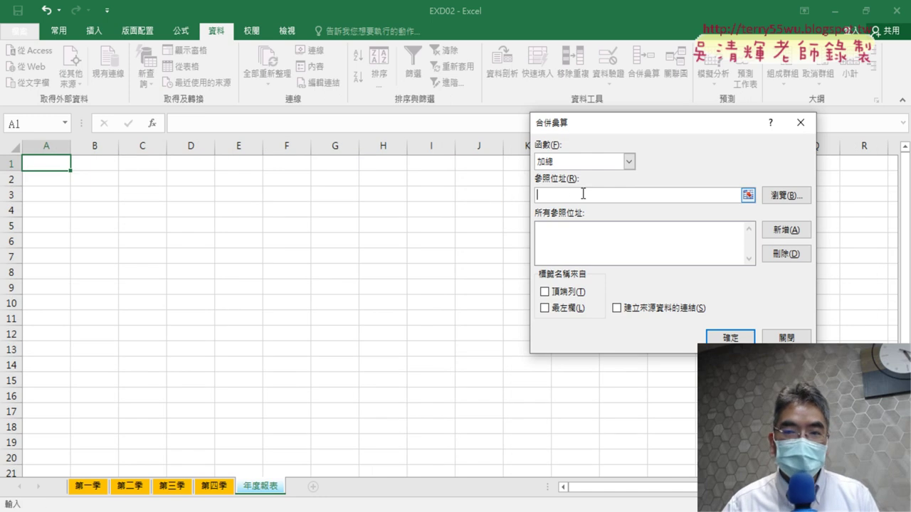
pyautogui.click(88, 488)
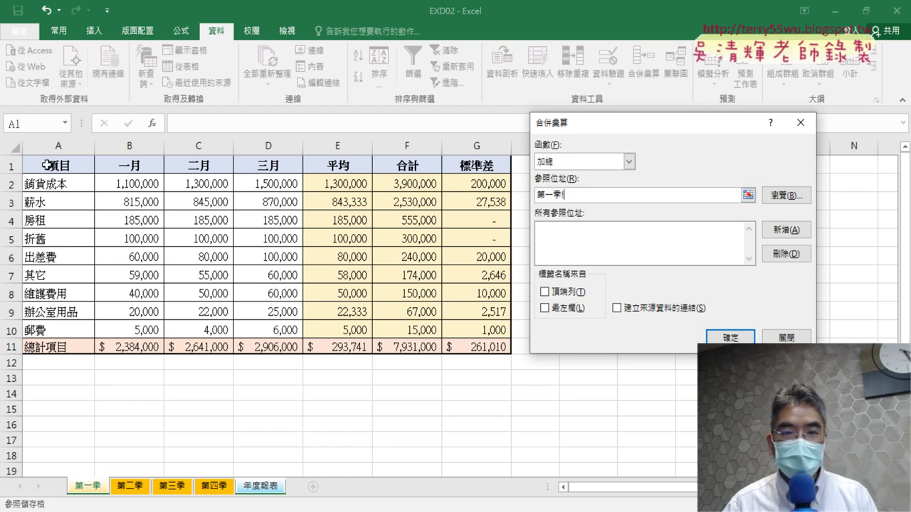
pyautogui.moveTo(47, 165); pyautogui.dragTo(491, 348)
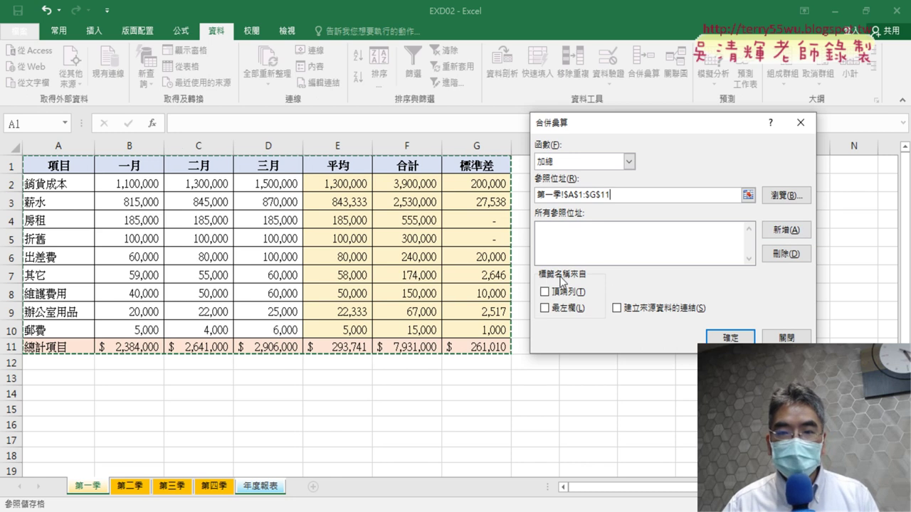
# Turn on 頂端列 and 最左欄 labels plus 建立來源資料的連結 in the Consolidate dialog
pyautogui.click(545, 292)
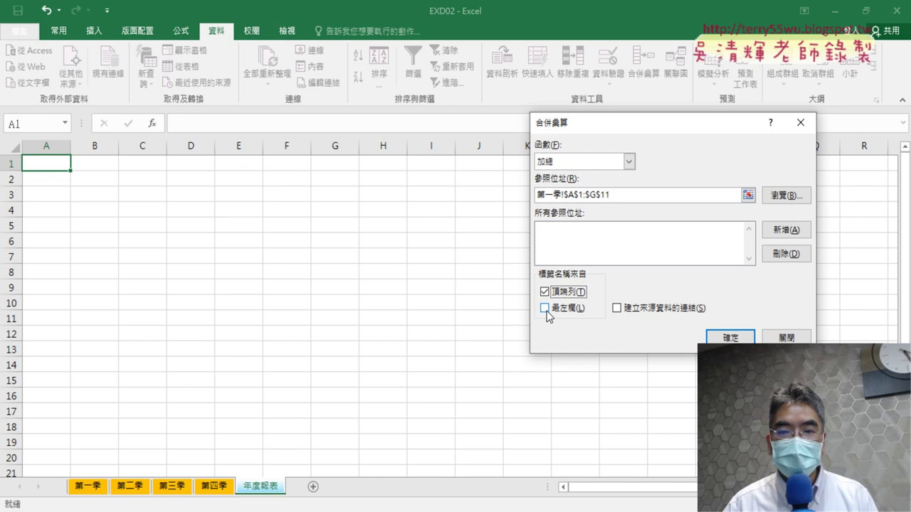
pyautogui.click(545, 309)
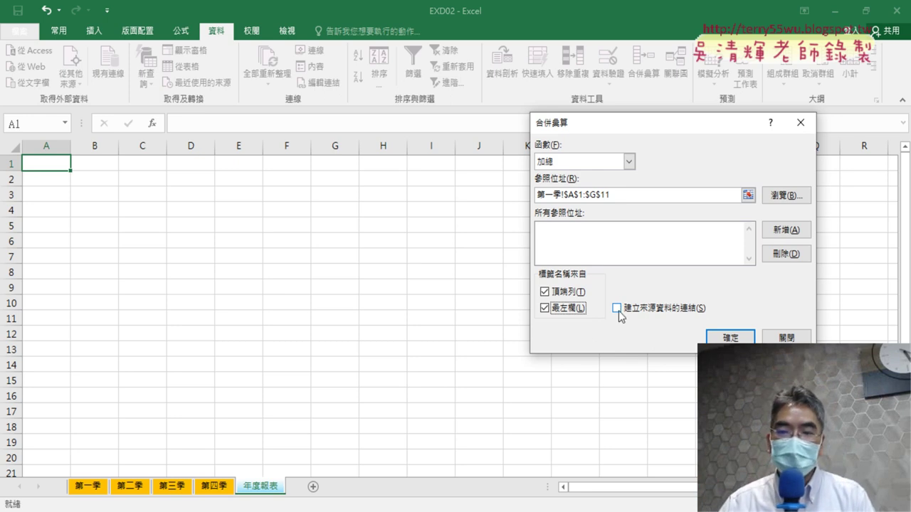
pyautogui.click(617, 309)
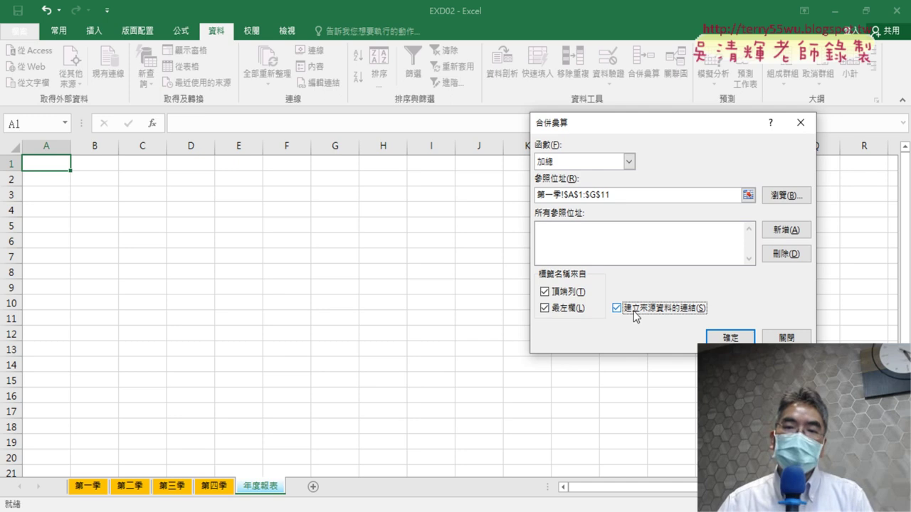
pyautogui.click(638, 200)
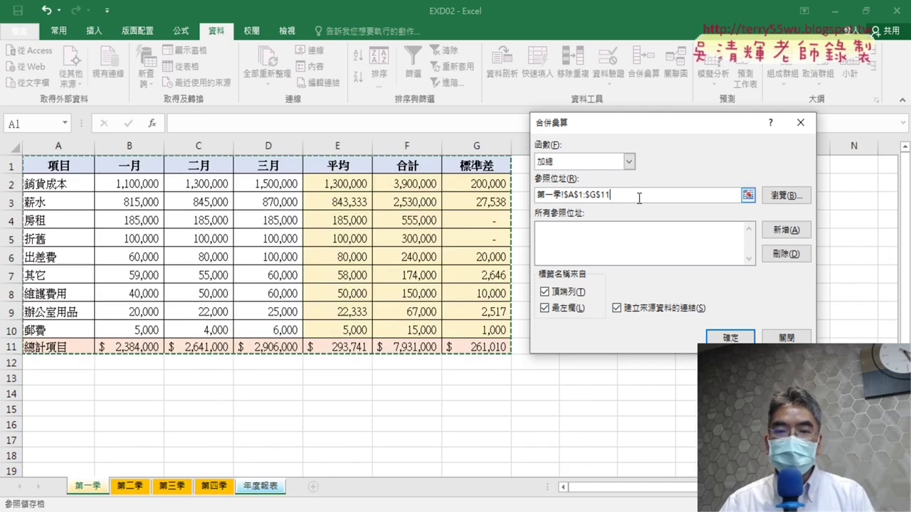
# Add the 第一季, 第二季 and 第三季 $A$1:$G$11 ranges to the reference list
pyautogui.click(797, 236)
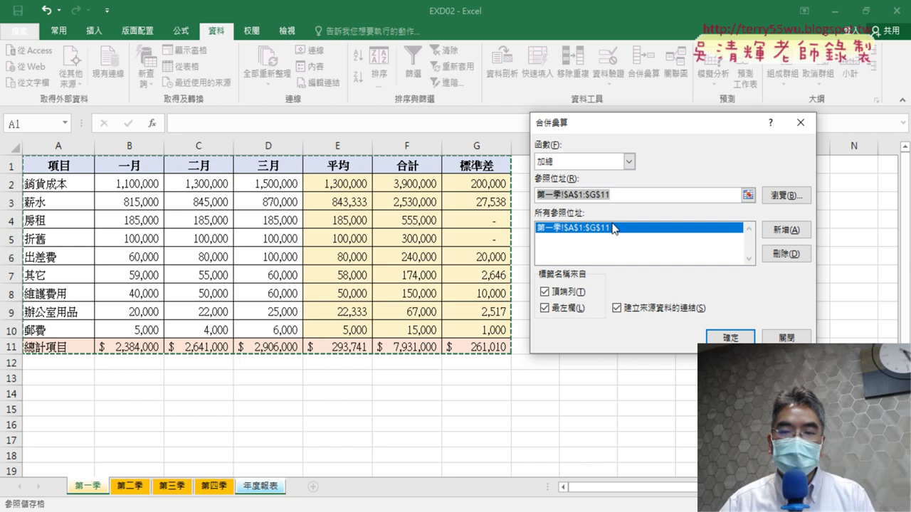
pyautogui.click(626, 228)
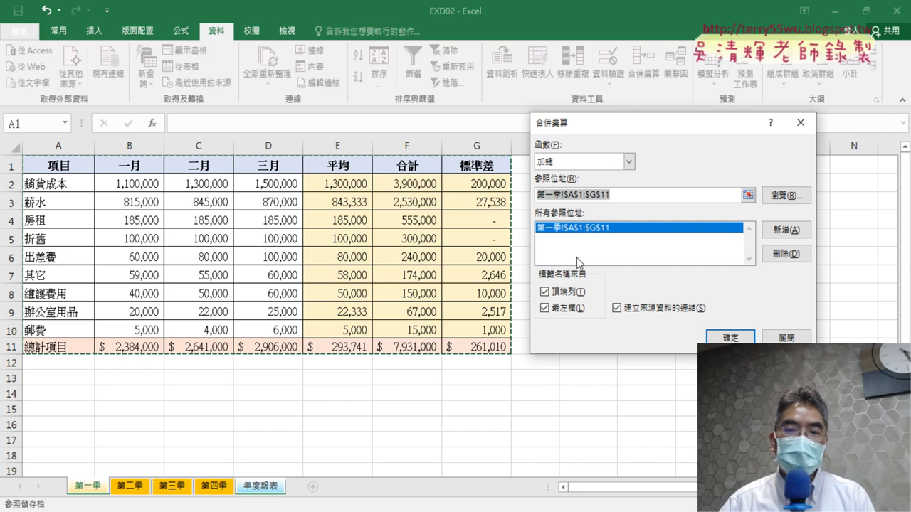
pyautogui.click(132, 486)
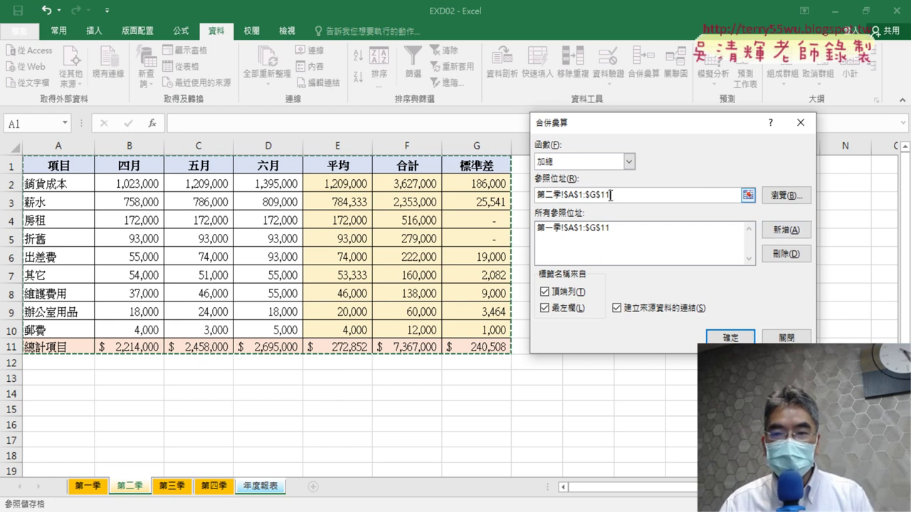
pyautogui.click(786, 230)
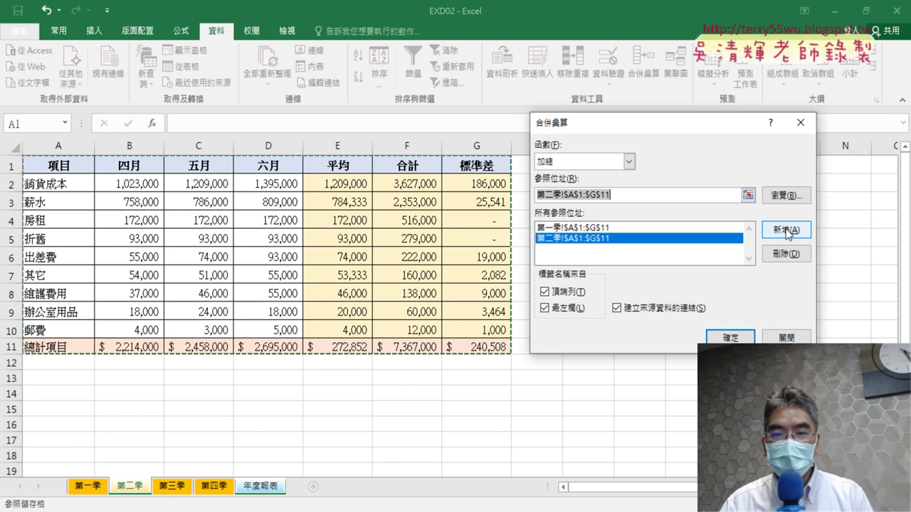
pyautogui.click(178, 490)
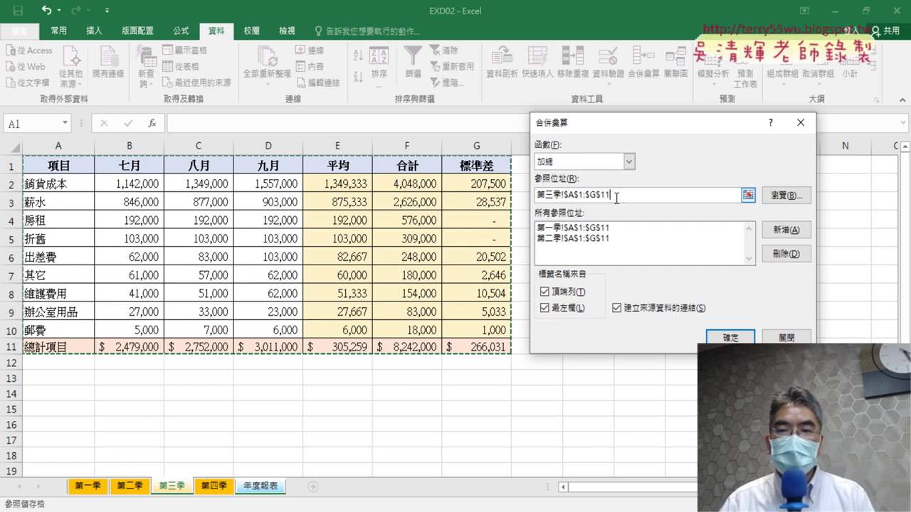
pyautogui.click(785, 231)
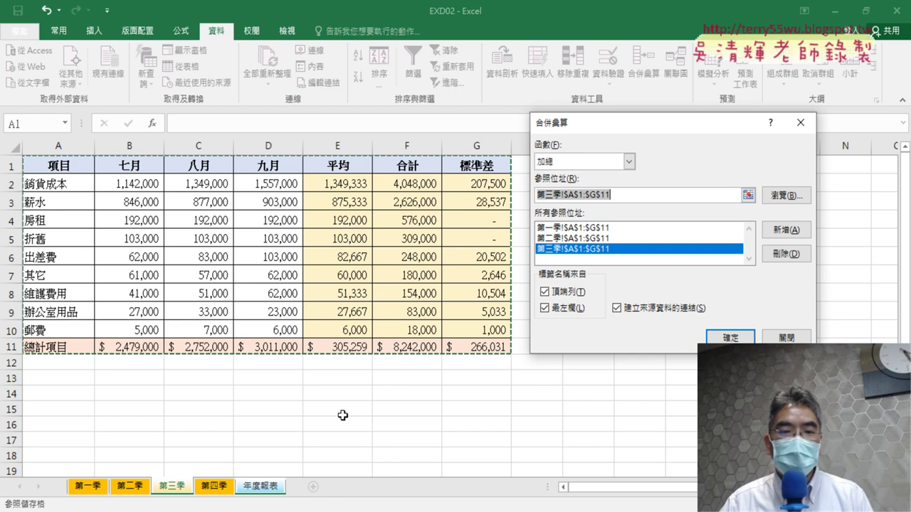
# Add 第四季!$A$1:$G$11 to 所有參照位址 as the fourth reference
pyautogui.click(217, 487)
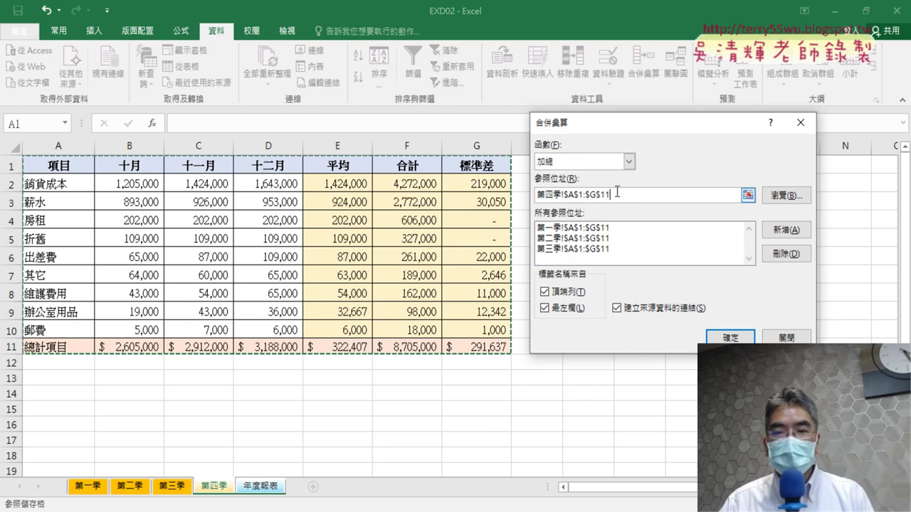
pyautogui.click(785, 232)
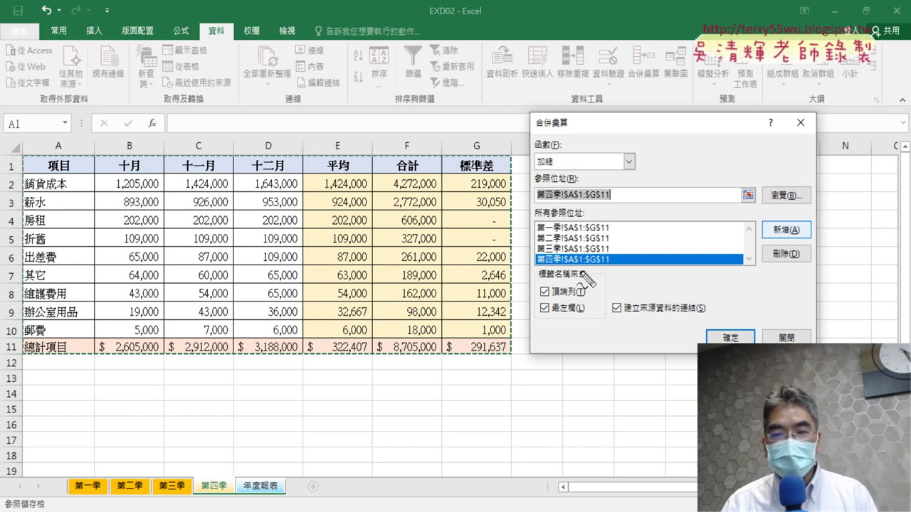
pyautogui.moveTo(583, 280); pyautogui.dragTo(594, 282)
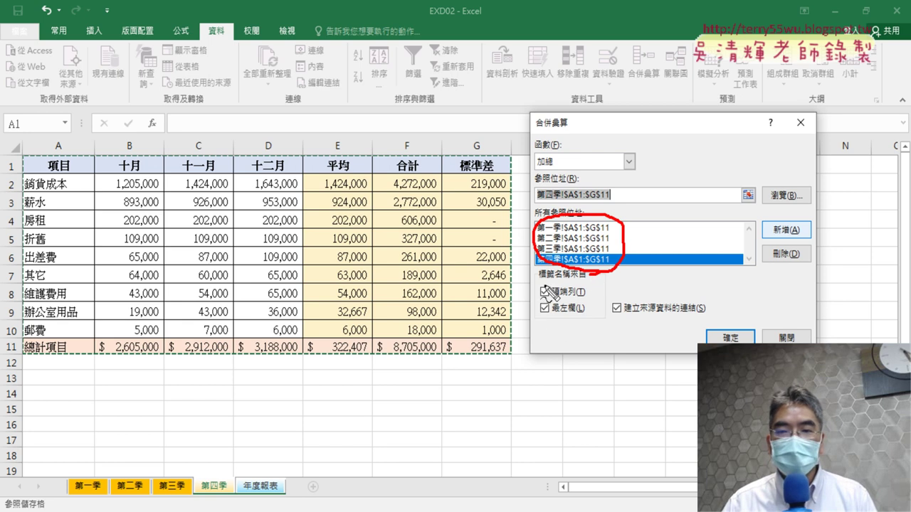
pyautogui.moveTo(616, 314); pyautogui.dragTo(651, 293)
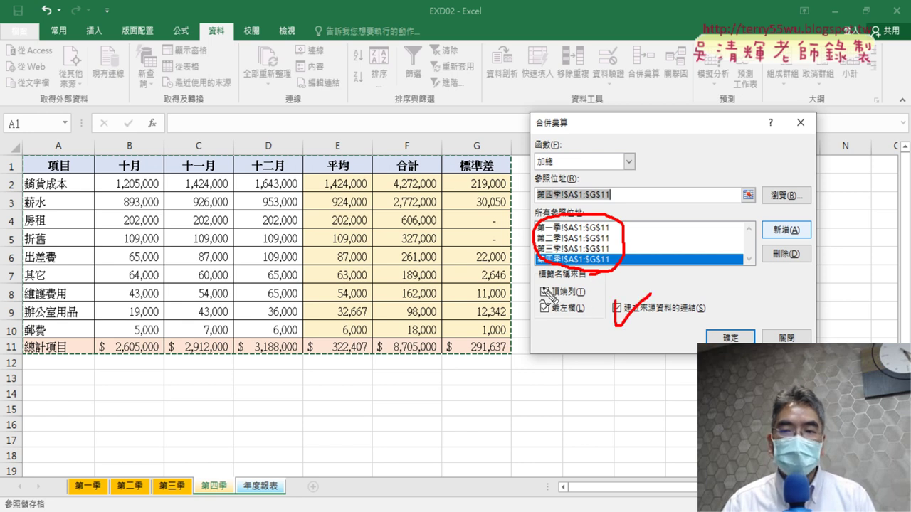
pyautogui.moveTo(541, 295); pyautogui.dragTo(585, 279)
pyautogui.moveTo(548, 310); pyautogui.dragTo(589, 313)
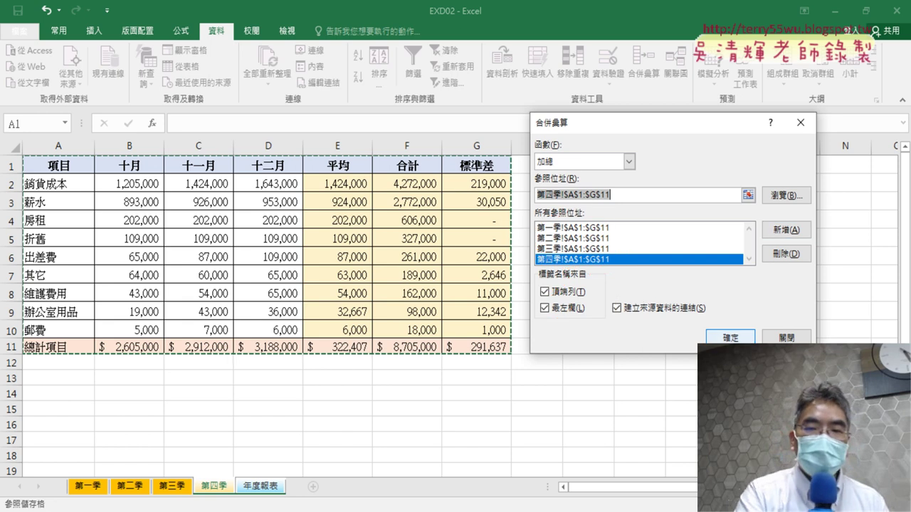
pyautogui.press('Escape')
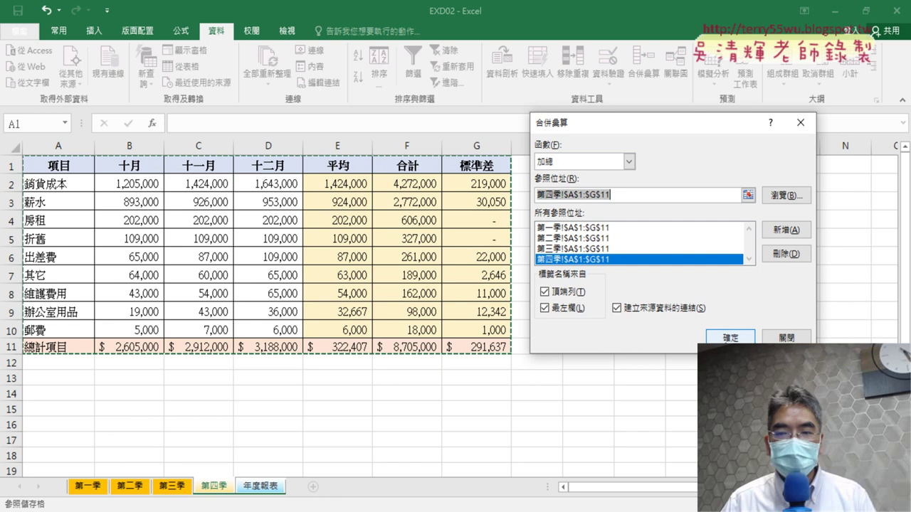
# Run the consolidation, producing linked 一月–十二月 rows with 平均, 合計, 標準差 columns
pyautogui.click(729, 338)
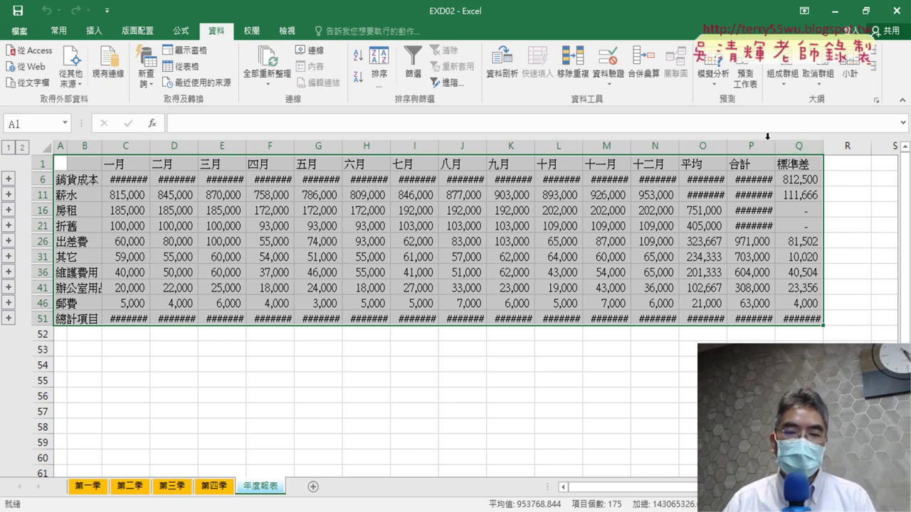
pyautogui.click(293, 509)
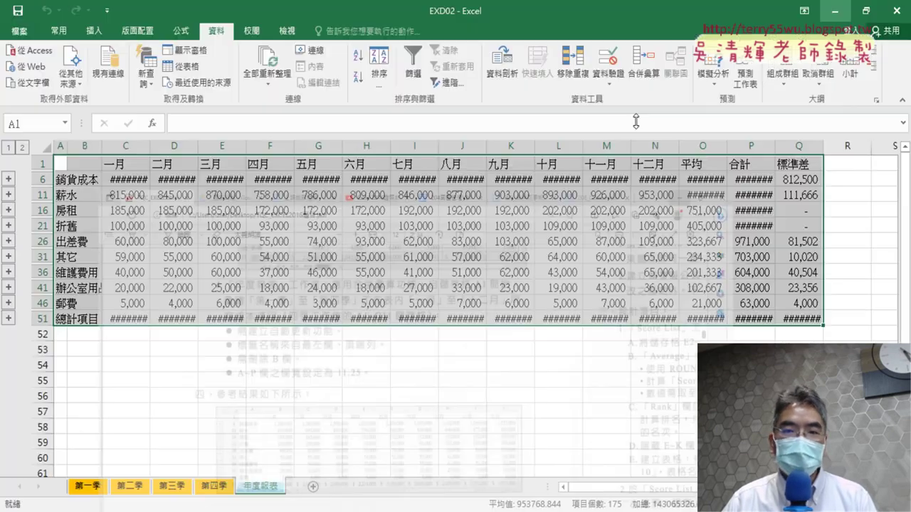
# Delete the blank column B from 年度報表, then select columns A through P
pyautogui.click(836, 11)
pyautogui.click(82, 145)
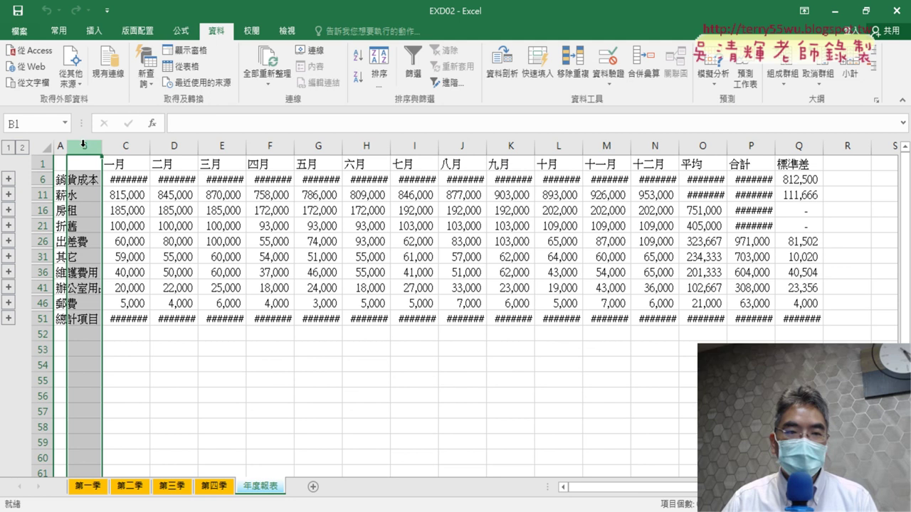
pyautogui.rightClick(84, 189)
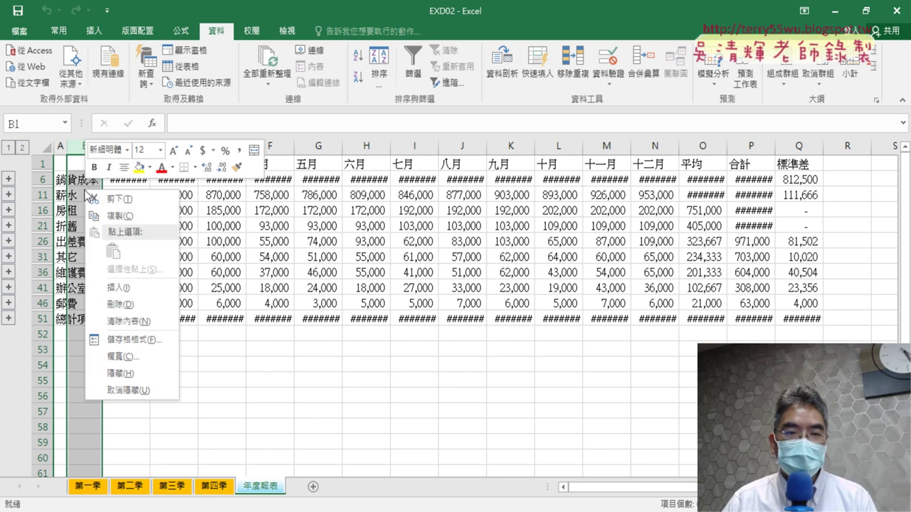
pyautogui.click(121, 304)
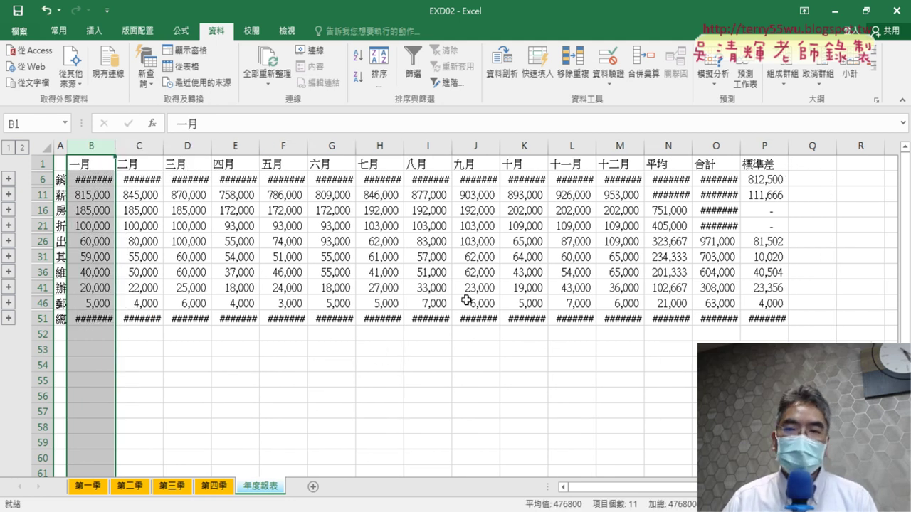
pyautogui.click(61, 146)
pyautogui.moveTo(61, 147); pyautogui.dragTo(778, 178)
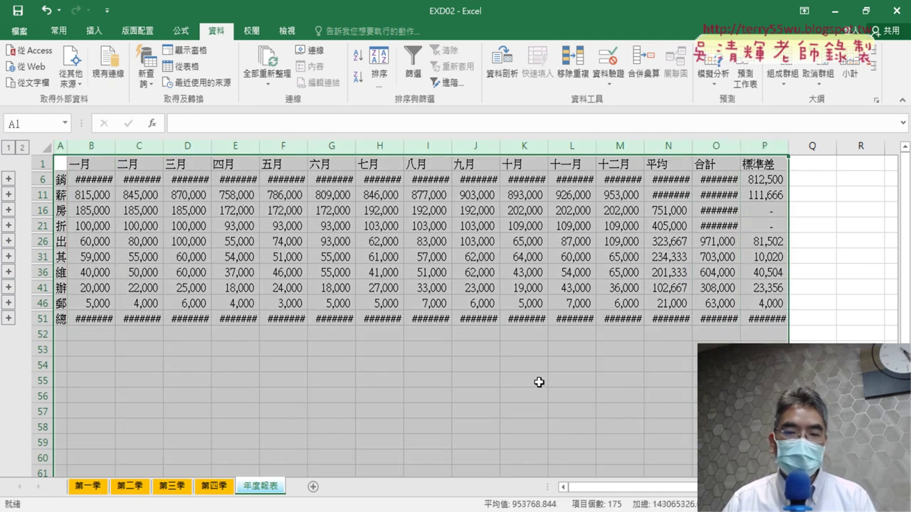
# Set the width of columns A through P to 11.25
pyautogui.hotkey('alt', 'Tab')
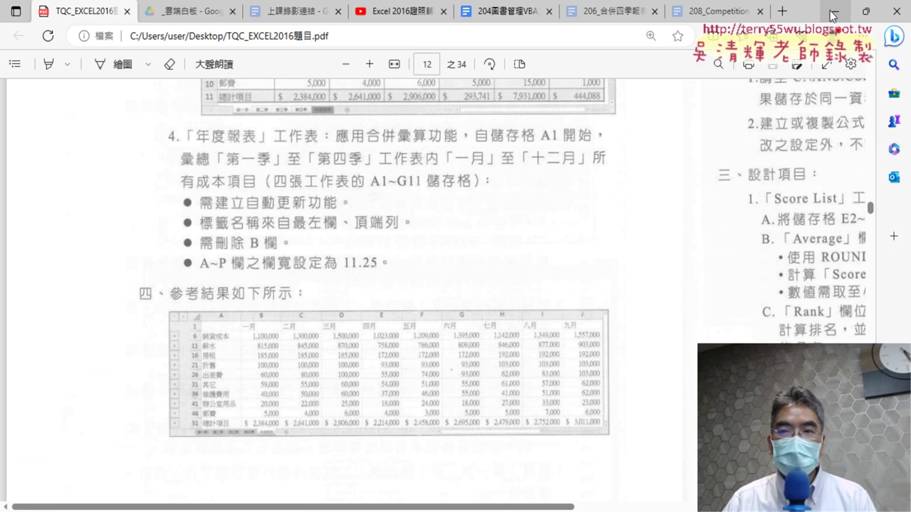
pyautogui.click(835, 10)
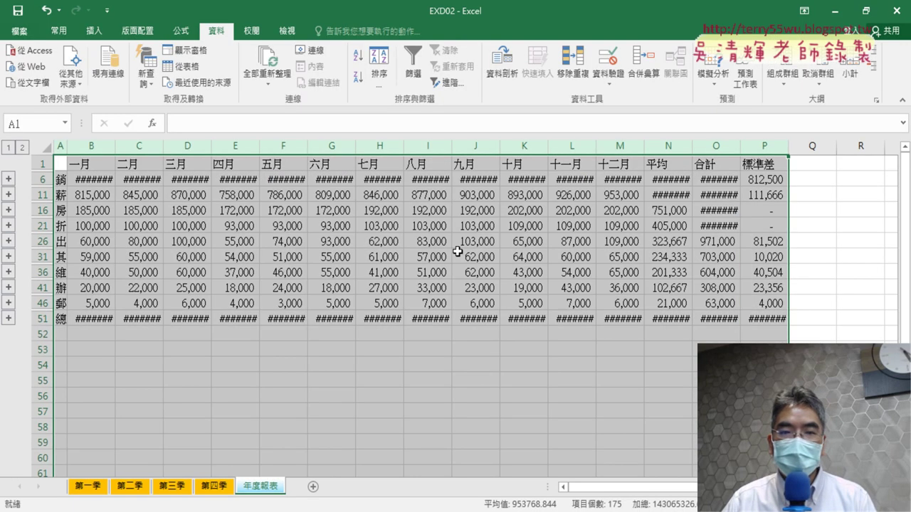
pyautogui.rightClick(439, 225)
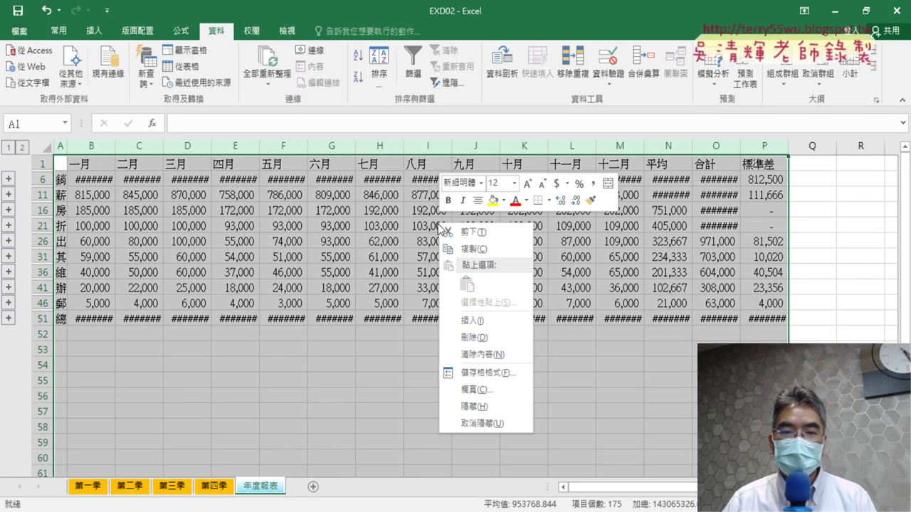
pyautogui.click(478, 390)
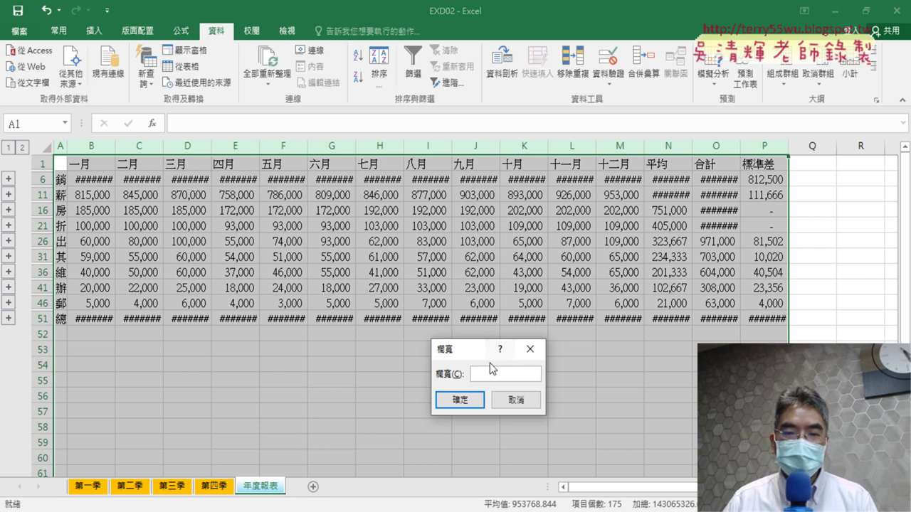
pyautogui.write('11')
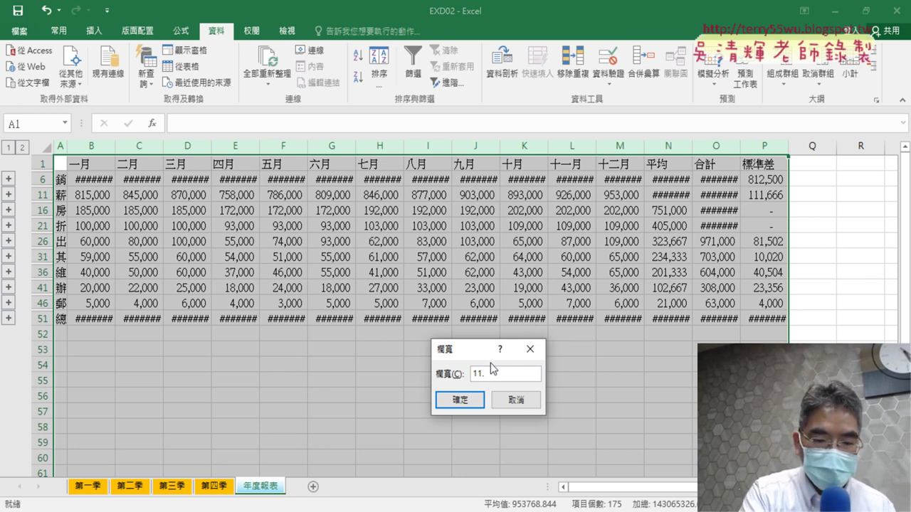
pyautogui.write('.25')
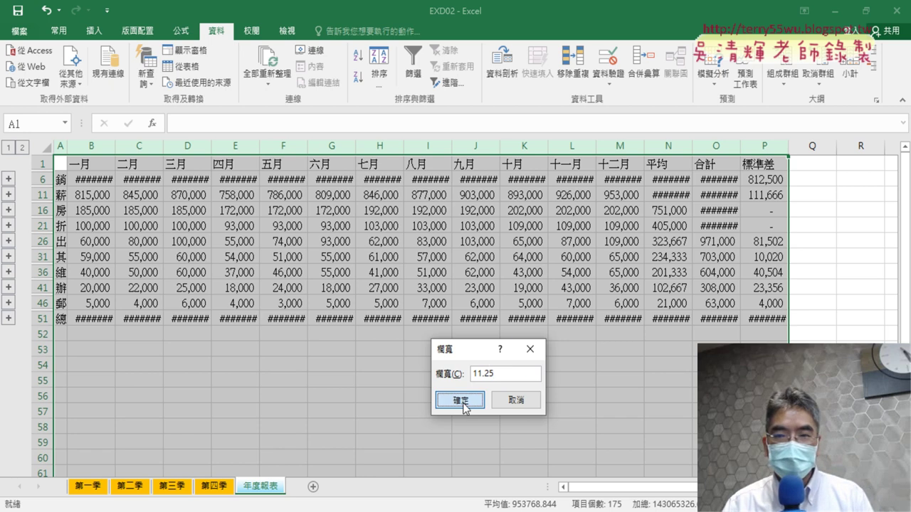
pyautogui.click(461, 401)
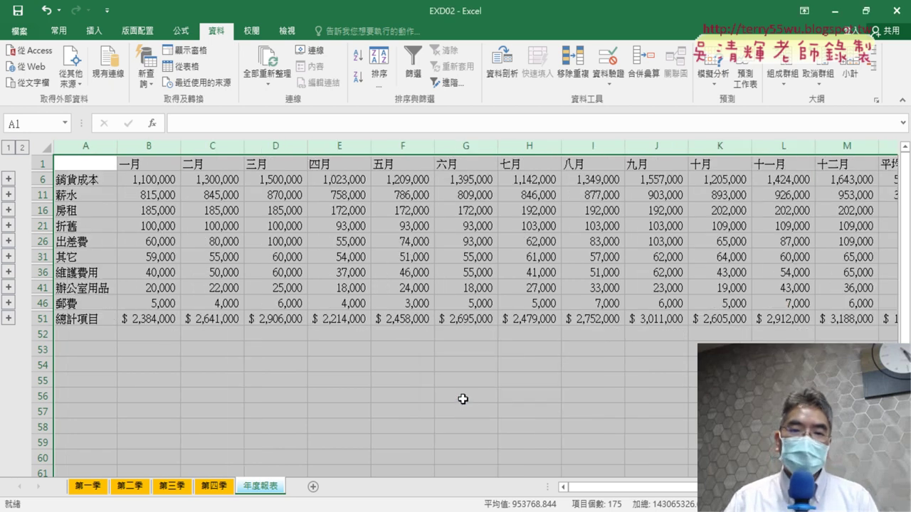
pyautogui.moveTo(642, 488)
pyautogui.mouseDown()
pyautogui.moveTo(712, 488)
pyautogui.moveTo(606, 491)
pyautogui.mouseUp()
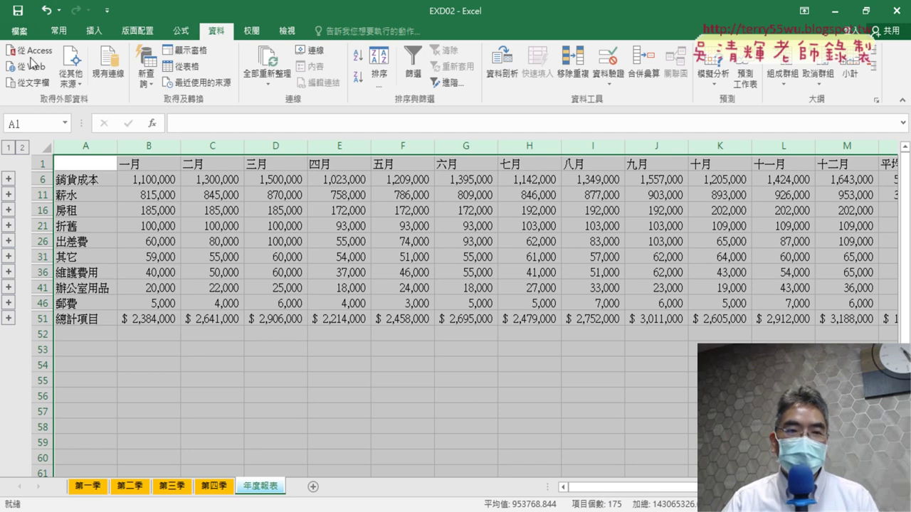
# Save a copy of the workbook as EXA02, renamed from EXD02, in the 206 folder
pyautogui.click(20, 31)
pyautogui.click(52, 175)
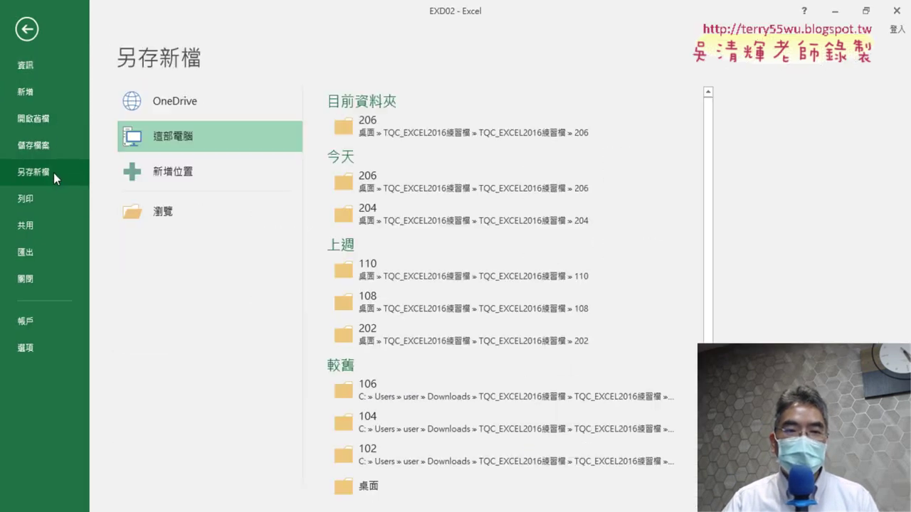
pyautogui.click(180, 223)
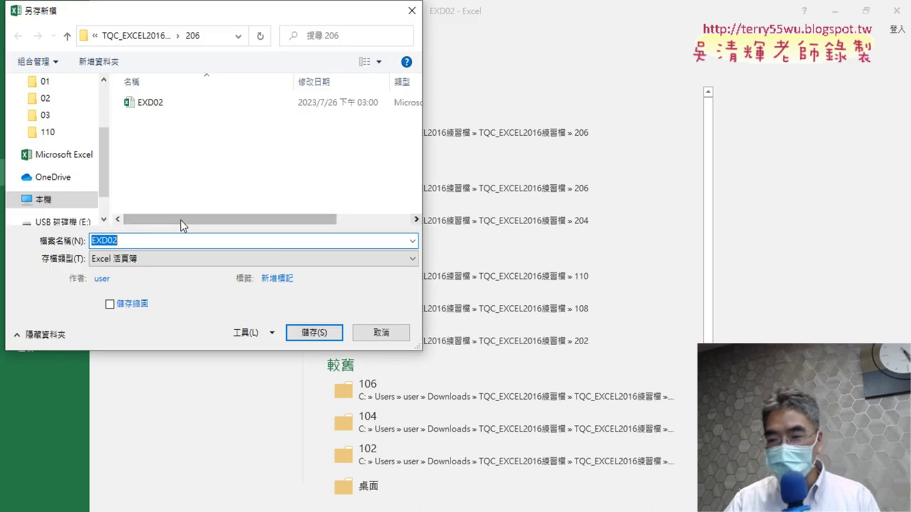
pyautogui.click(105, 242)
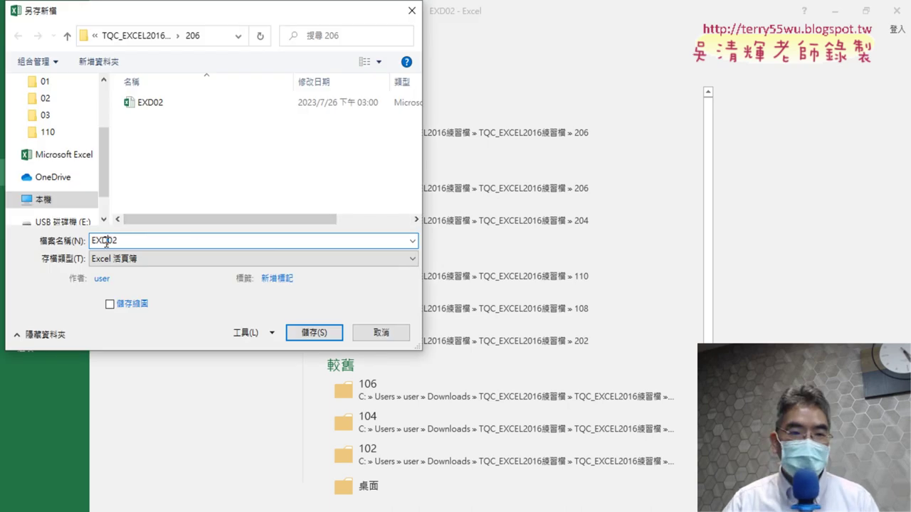
pyautogui.write('A')
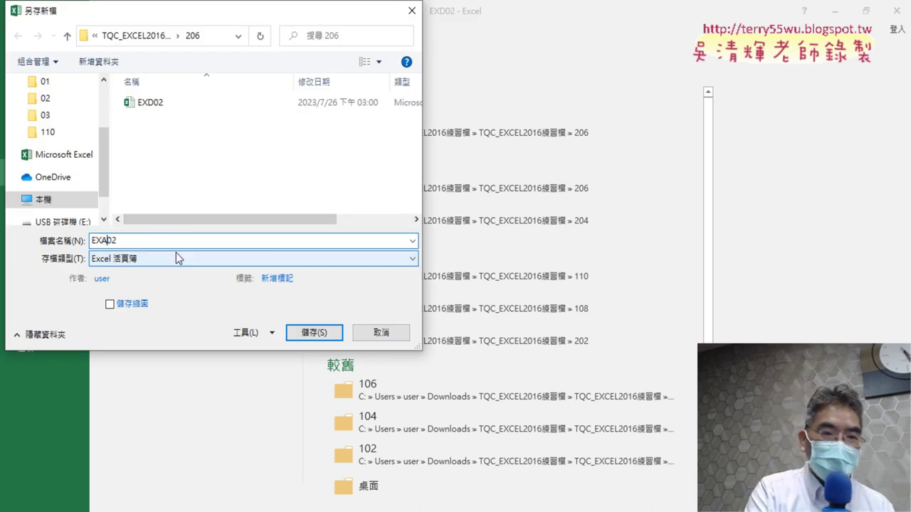
pyautogui.click(317, 332)
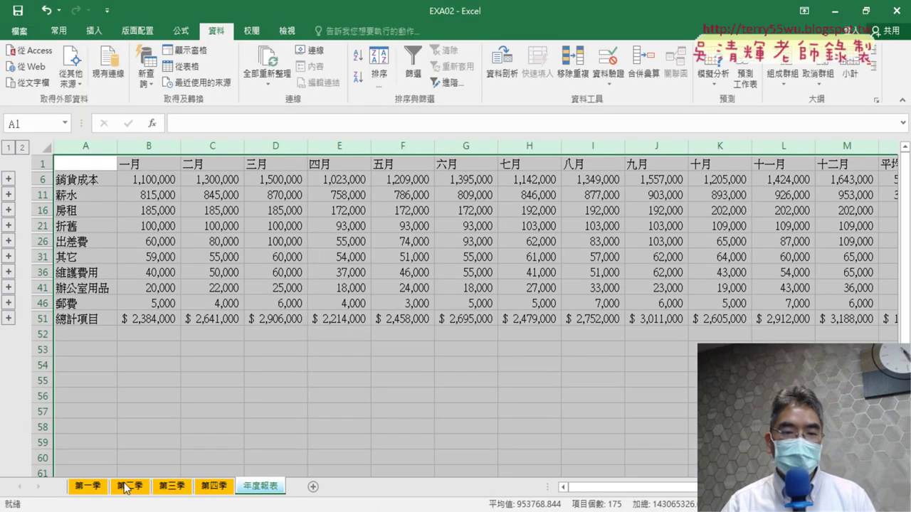
# On the 第一季 sheet, check B11's =SUM(B2:B10) and select the totals B11:D11
pyautogui.click(88, 487)
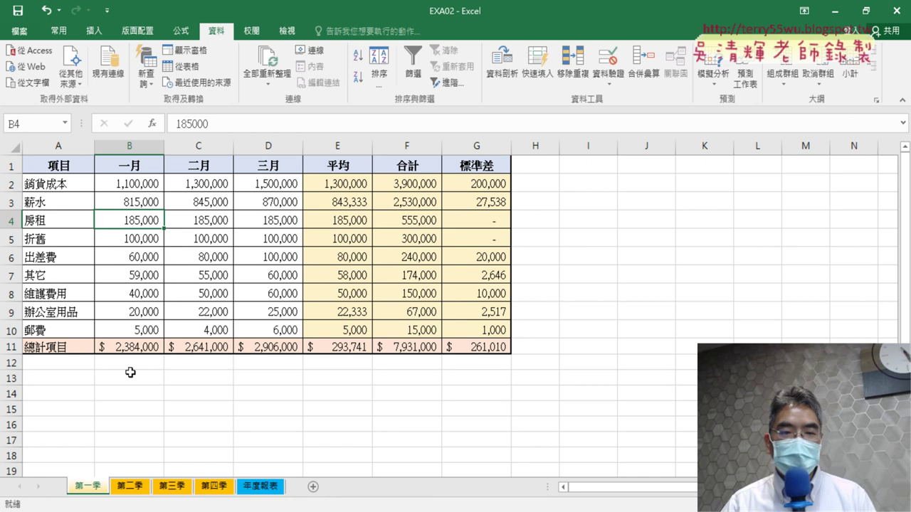
pyautogui.click(136, 347)
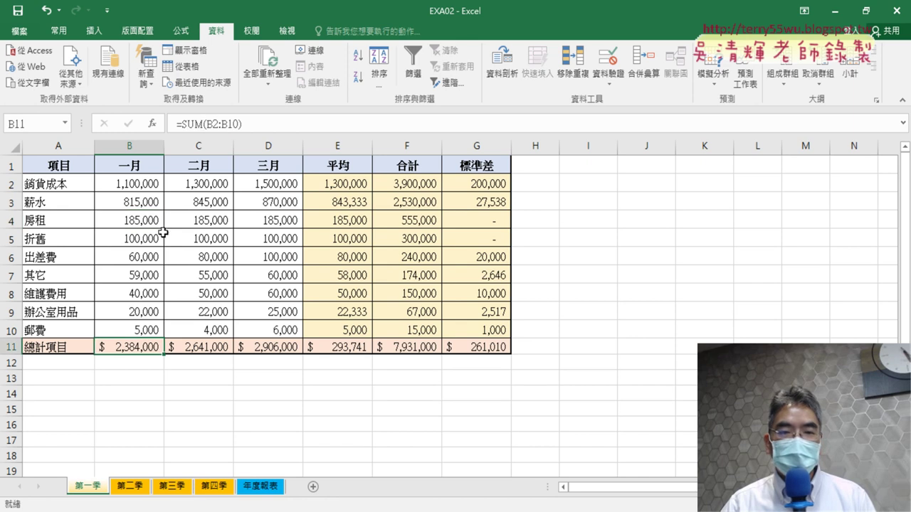
pyautogui.moveTo(138, 348); pyautogui.dragTo(277, 345)
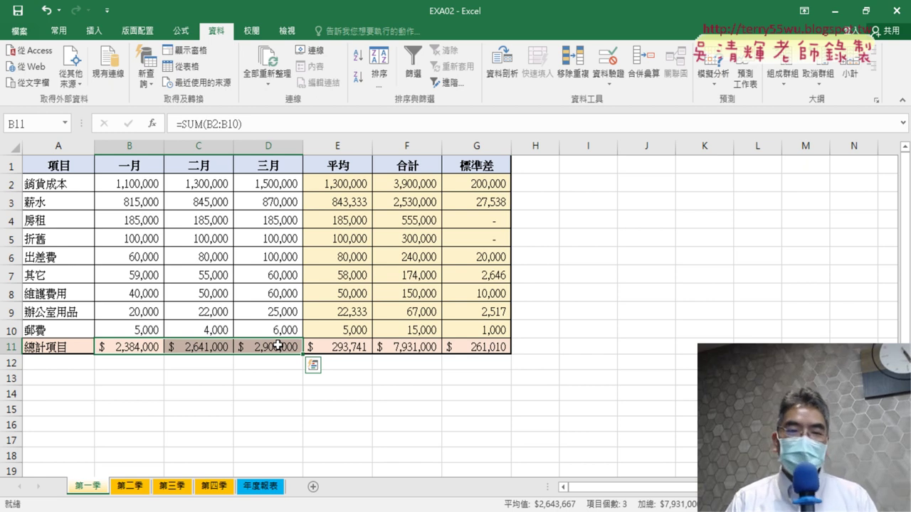
# Go back to 年度報表 and select columns A:B, then the range A1:B46
pyautogui.click(260, 486)
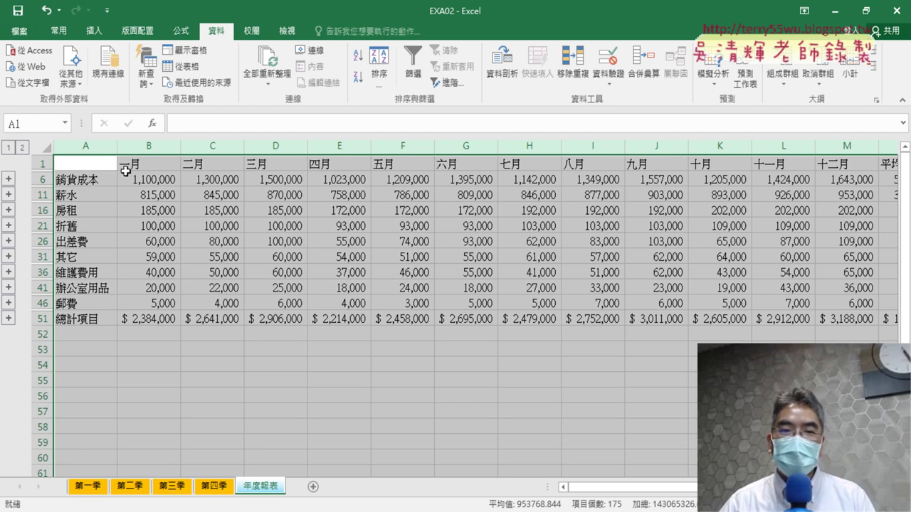
pyautogui.moveTo(89, 147); pyautogui.dragTo(148, 148)
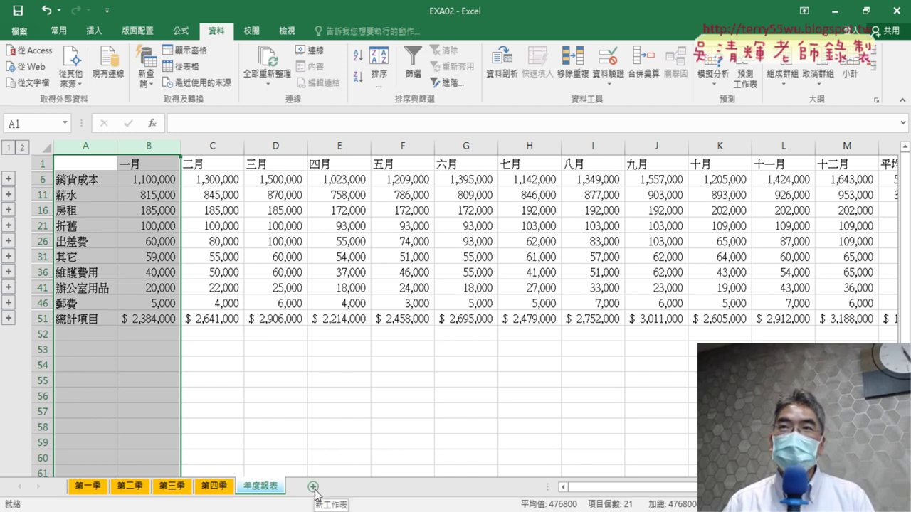
pyautogui.moveTo(77, 165); pyautogui.dragTo(155, 320)
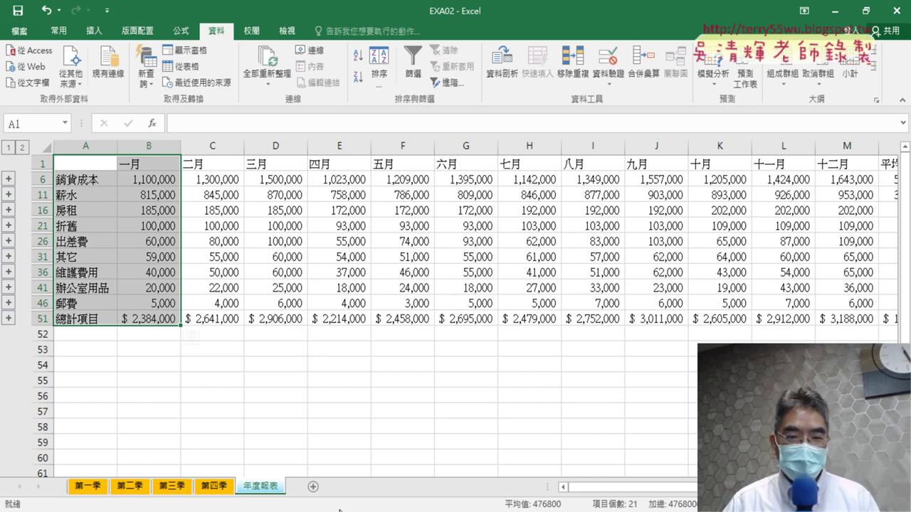
# Scroll up through the exercise PDF in Edge, then return to Excel
pyautogui.hotkey('alt', 'Tab')
pyautogui.scroll(5, 326, 285)
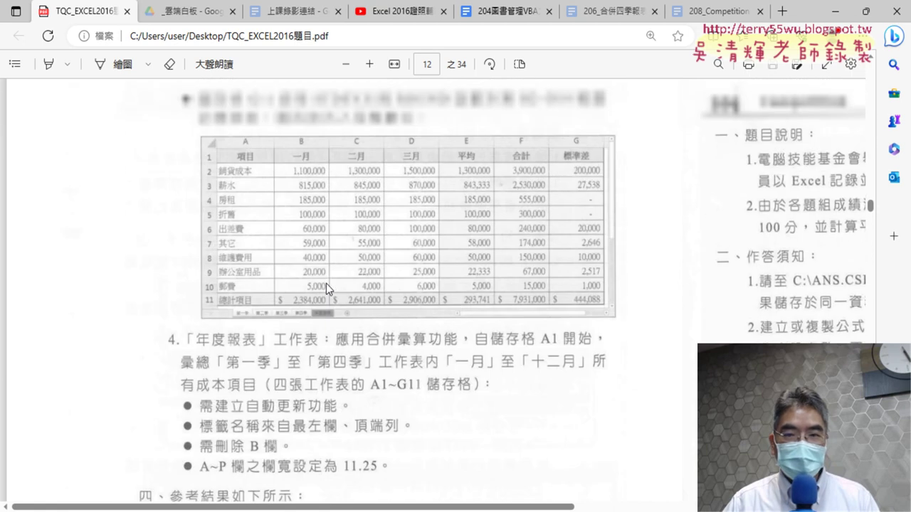
pyautogui.scroll(3, 326, 283)
pyautogui.scroll(3, 335, 294)
pyautogui.scroll(3, 338, 292)
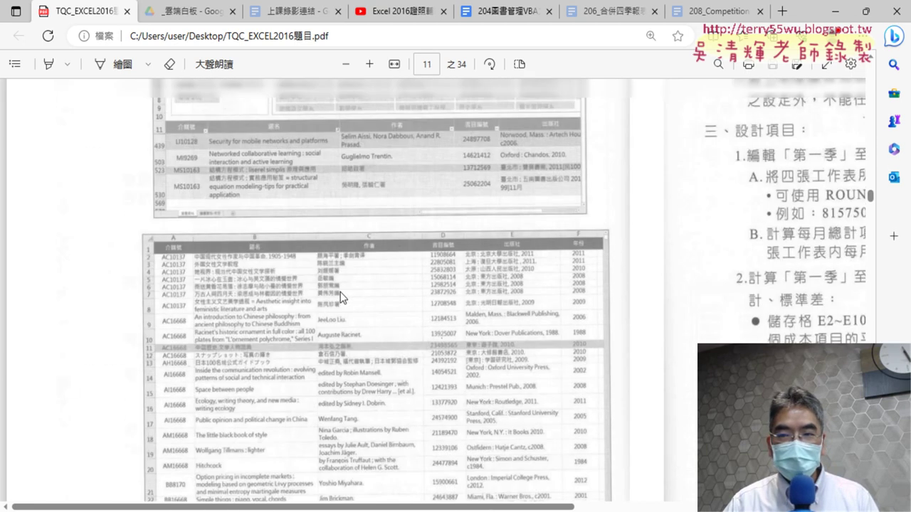
pyautogui.scroll(2, 341, 292)
pyautogui.scroll(3, 676, 246)
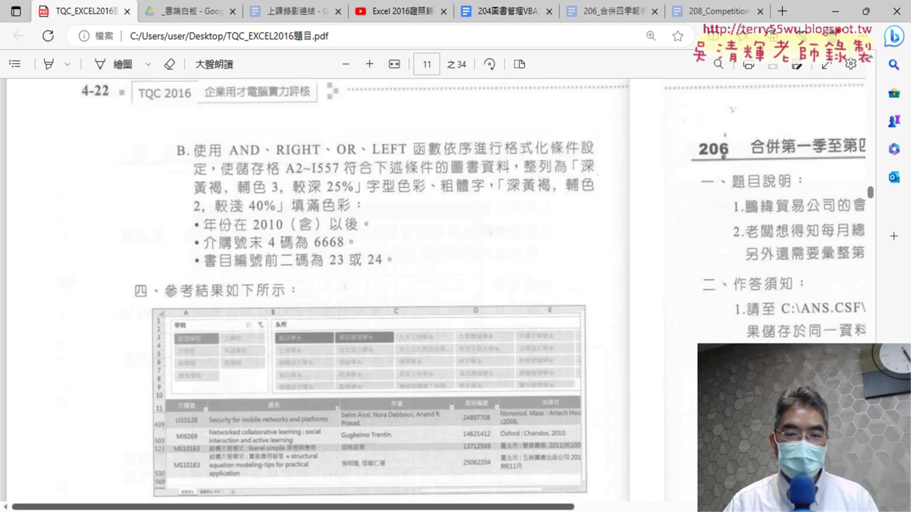
pyautogui.hotkey('alt', 'Tab')
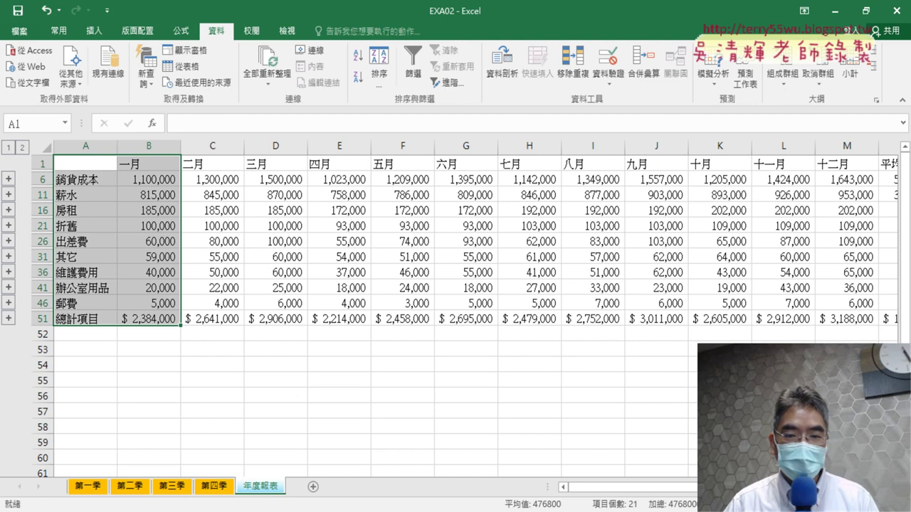
# Bring the PDF back and scroll down to page 12, the 208 Competition task
pyautogui.hotkey('alt', 'Tab')
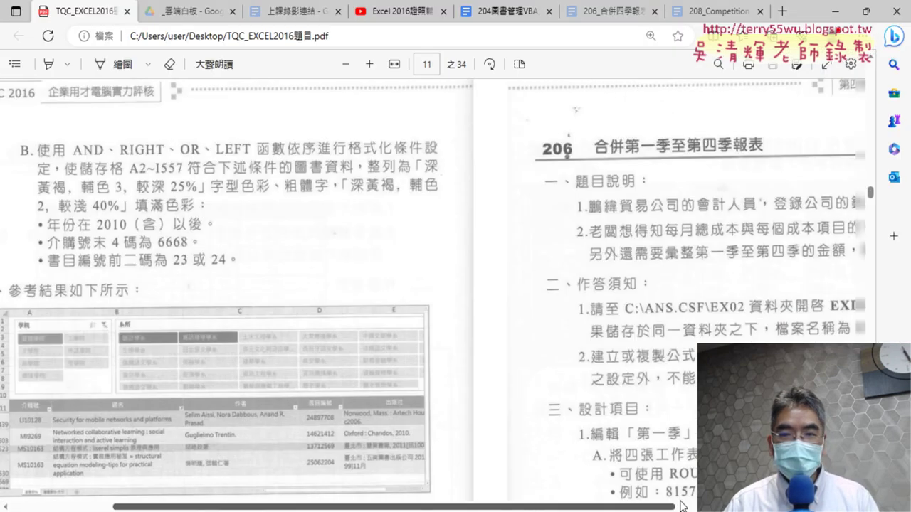
pyautogui.click(682, 506)
pyautogui.scroll(-10, 694, 422)
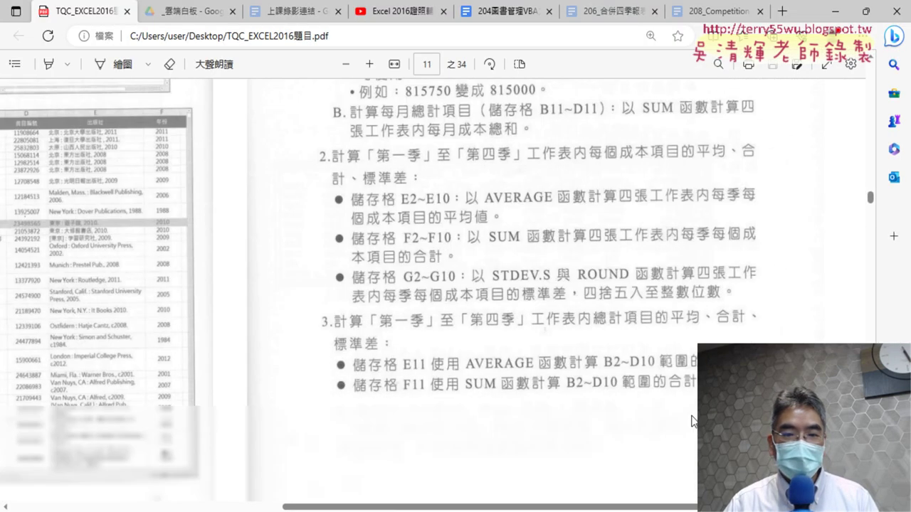
pyautogui.scroll(-5, 693, 423)
pyautogui.scroll(-4, 692, 421)
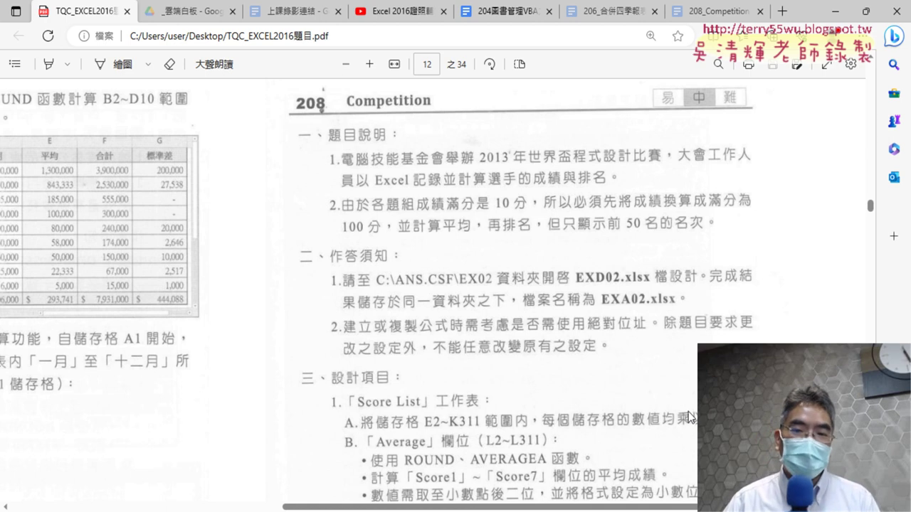
# Scroll the exam PDF down to page 15, task 302 體重追蹤表 (EXD03 → EXA03)
pyautogui.scroll(-3, 689, 384)
pyautogui.scroll(-3, 687, 383)
pyautogui.scroll(-5, 687, 383)
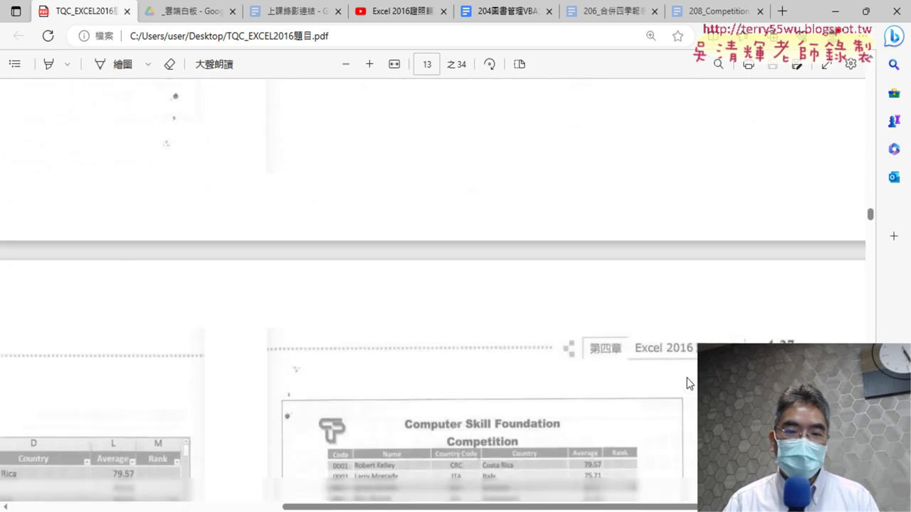
pyautogui.scroll(-3, 687, 383)
pyautogui.scroll(-5, 687, 385)
pyautogui.scroll(-5, 687, 383)
pyautogui.scroll(-3, 686, 386)
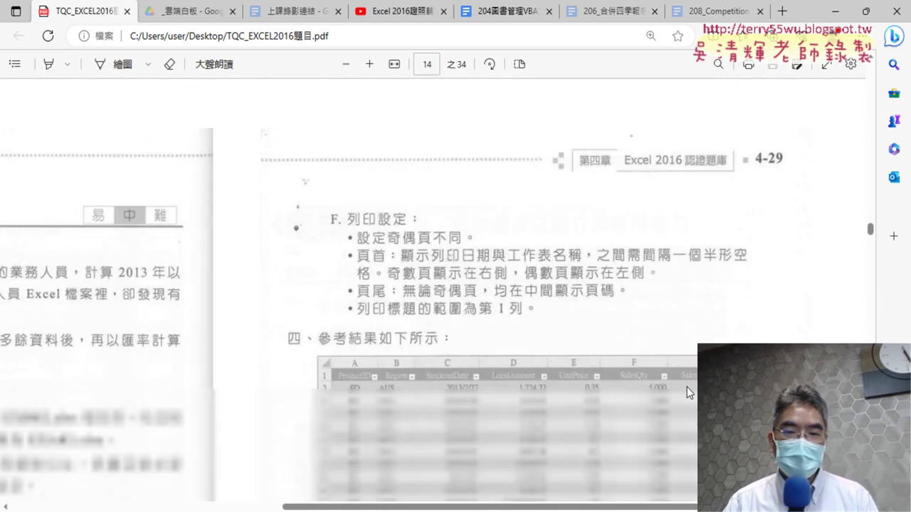
pyautogui.scroll(-2, 687, 388)
pyautogui.scroll(-5, 678, 407)
pyautogui.scroll(-3, 677, 413)
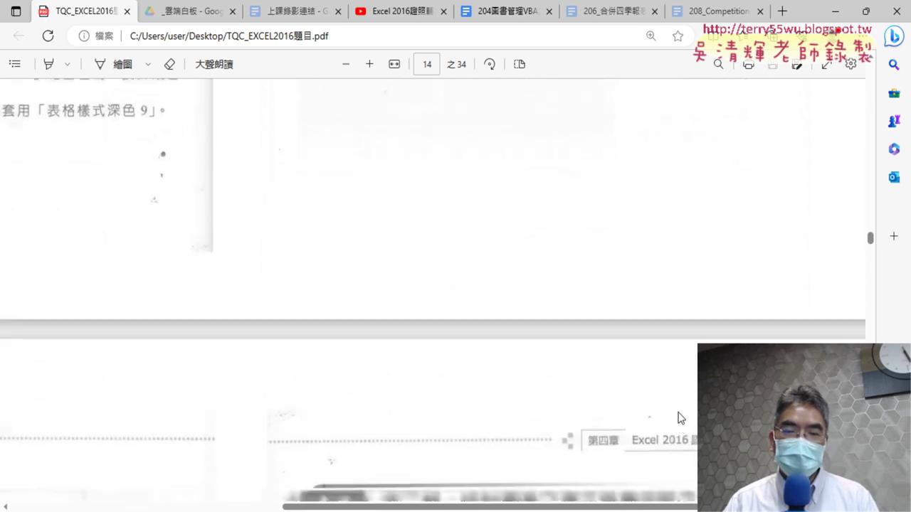
pyautogui.scroll(-3, 677, 416)
pyautogui.scroll(-3, 680, 425)
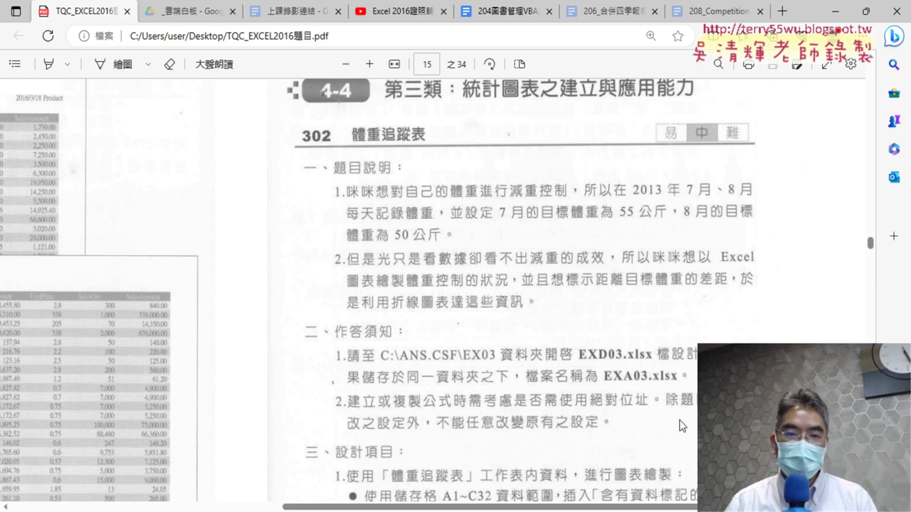
# Scroll to page 16 and pan sideways to view the 7月份 and 8月份 reference charts
pyautogui.scroll(-3, 499, 285)
pyautogui.scroll(-2, 498, 284)
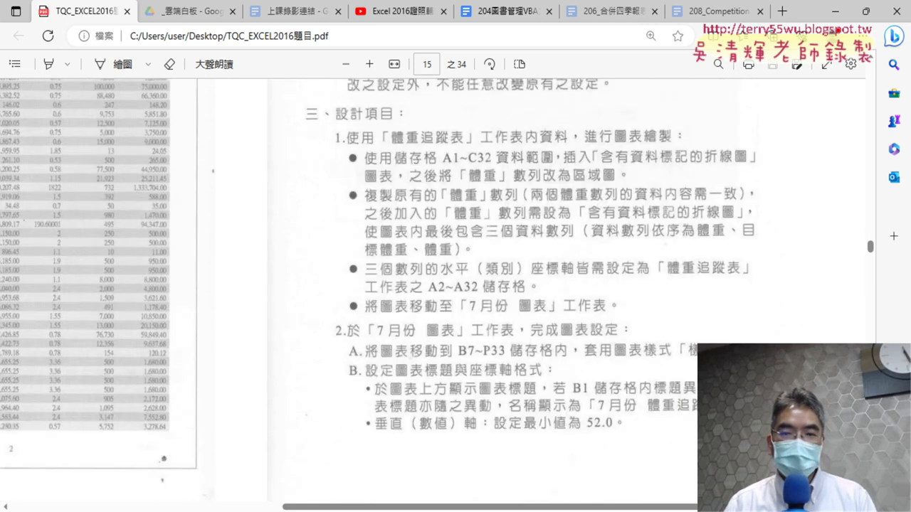
pyautogui.scroll(-3, 427, 284)
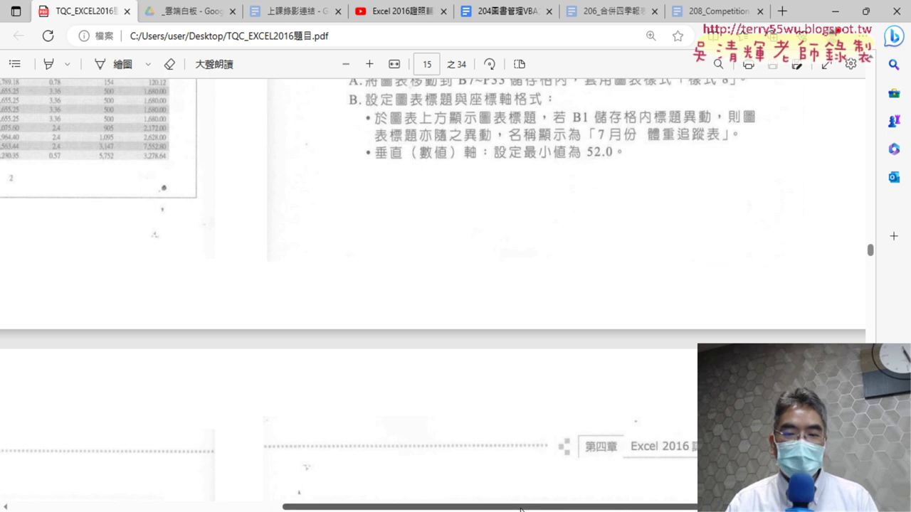
pyautogui.moveTo(501, 507); pyautogui.dragTo(230, 503)
pyautogui.scroll(-4, 437, 334)
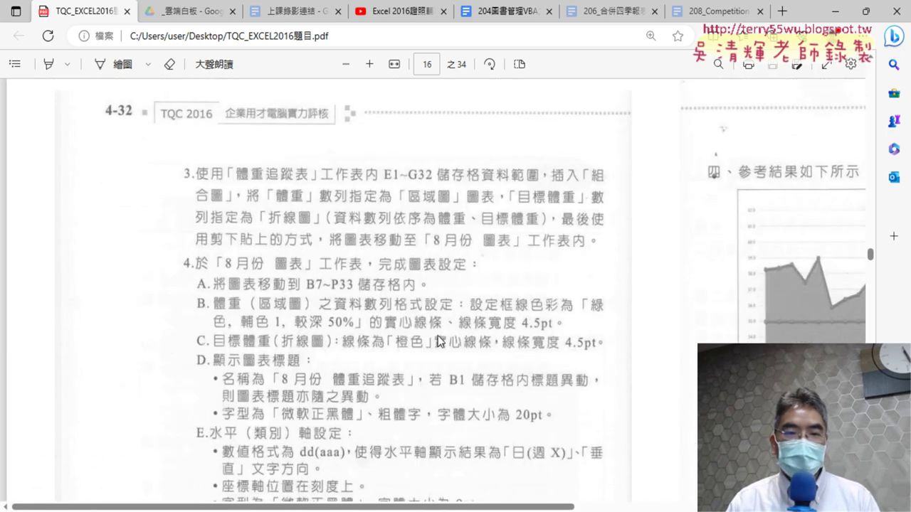
pyautogui.scroll(-2, 437, 341)
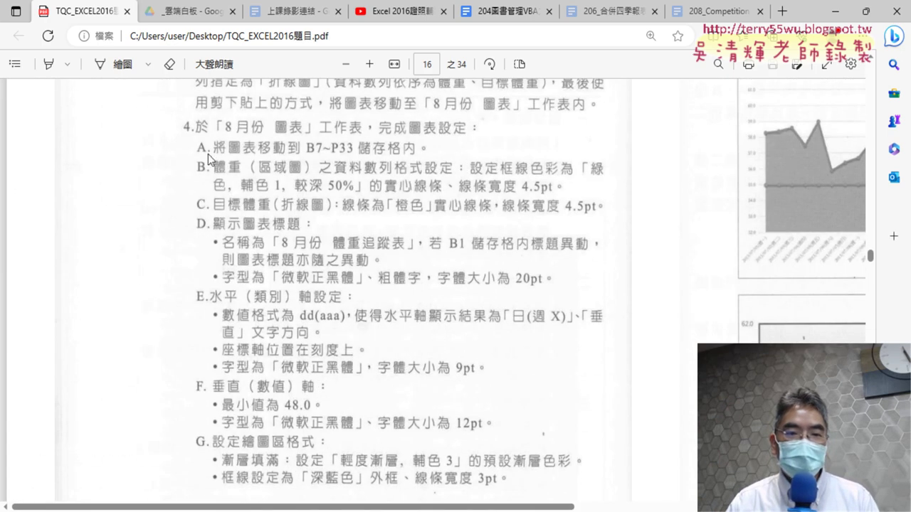
pyautogui.scroll(-3, 244, 227)
pyautogui.scroll(3, 243, 228)
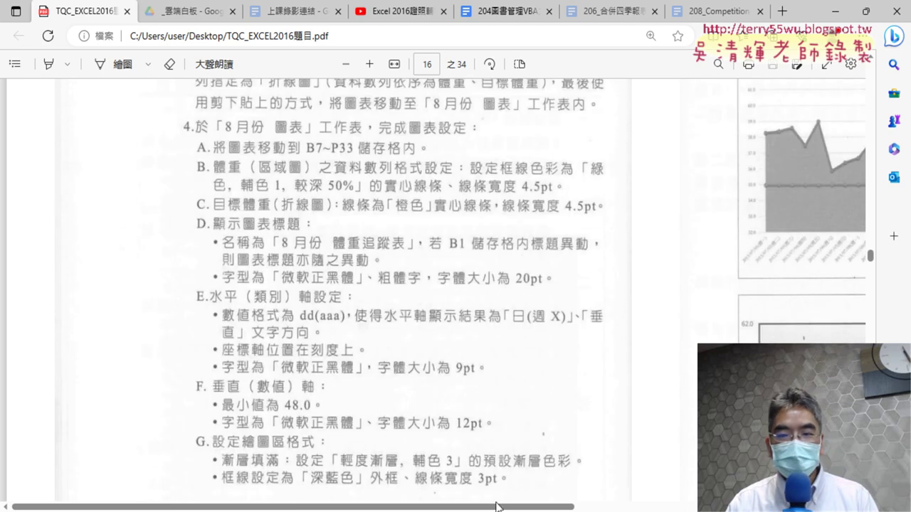
pyautogui.moveTo(496, 506); pyautogui.dragTo(776, 507)
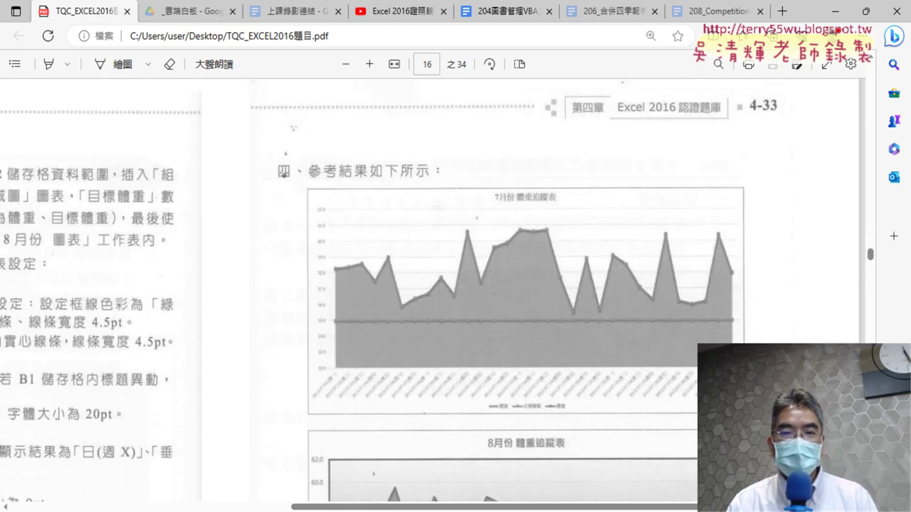
pyautogui.scroll(-1, 455, 285)
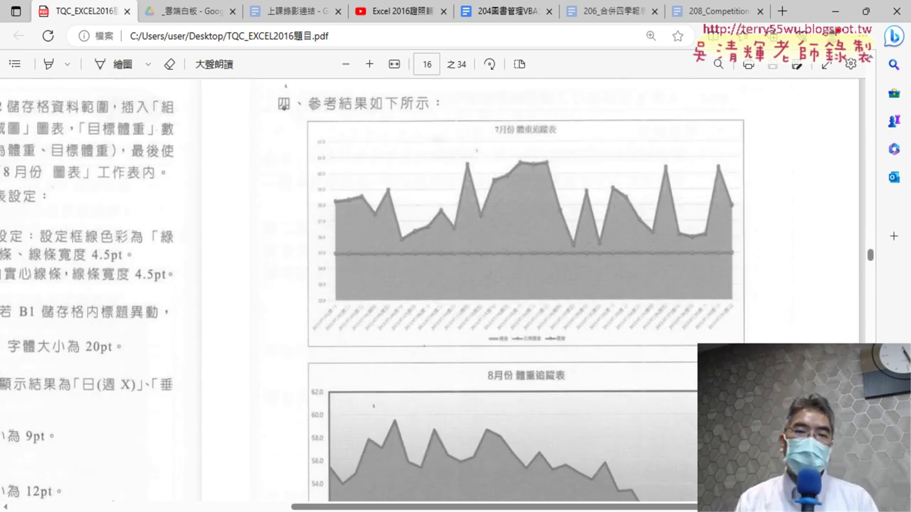